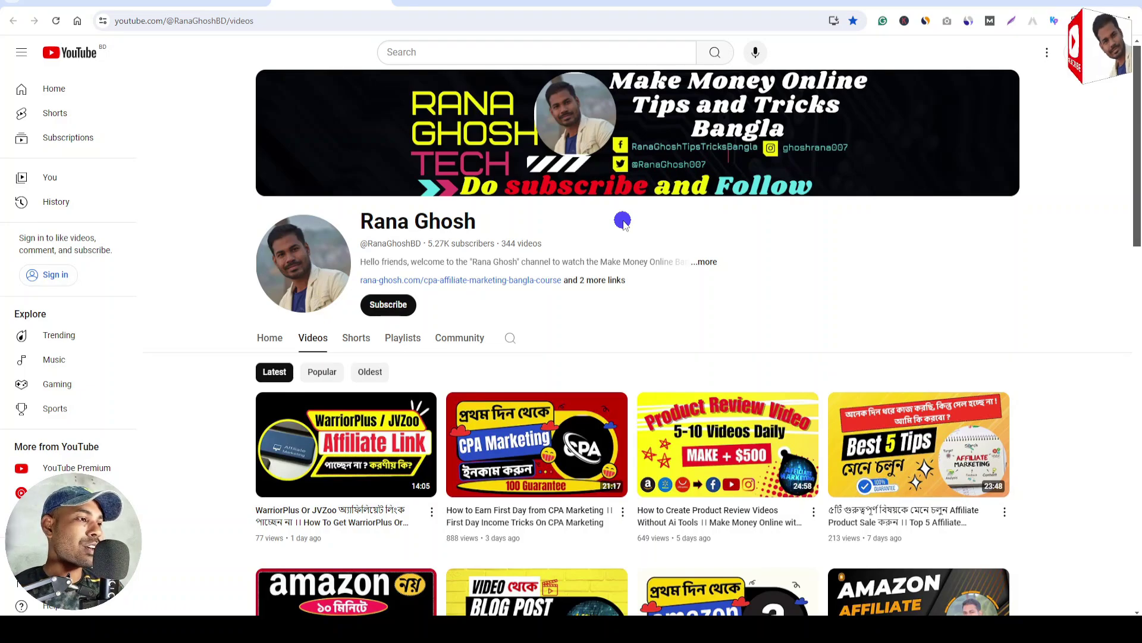
Look through the YouTube channel's videos and the posts on the Digital Marketing Support 24/7 Facebook page.
{"action": "scroll", "coordinate": [623, 222], "scroll_direction": "down", "scroll_amount": 10}
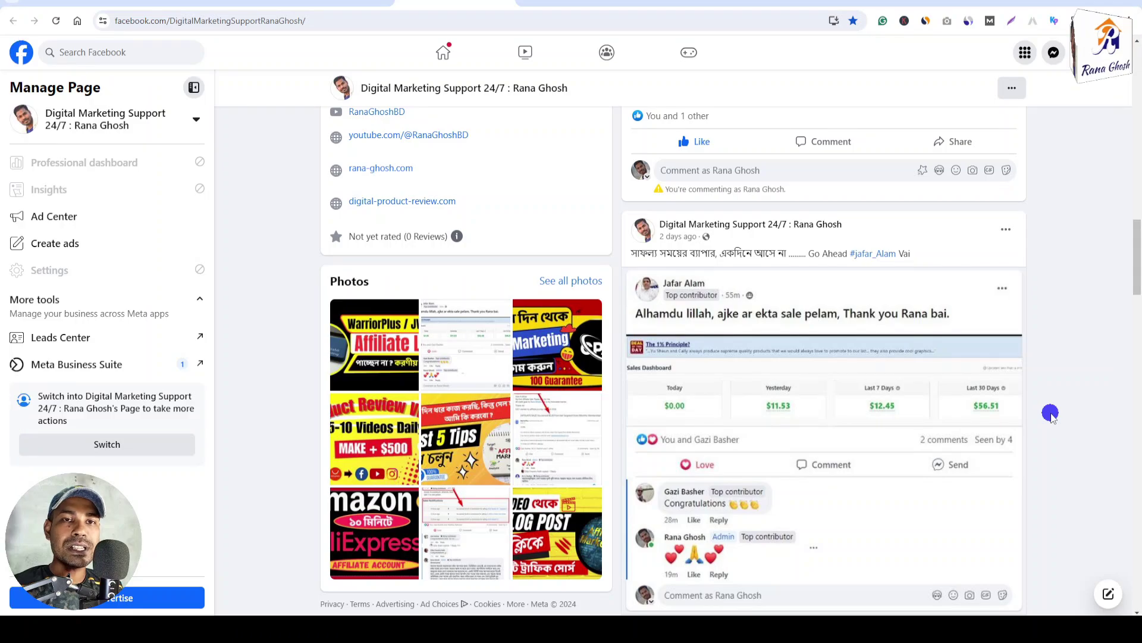
{"action": "scroll", "coordinate": [1050, 418], "scroll_direction": "down", "scroll_amount": 8}
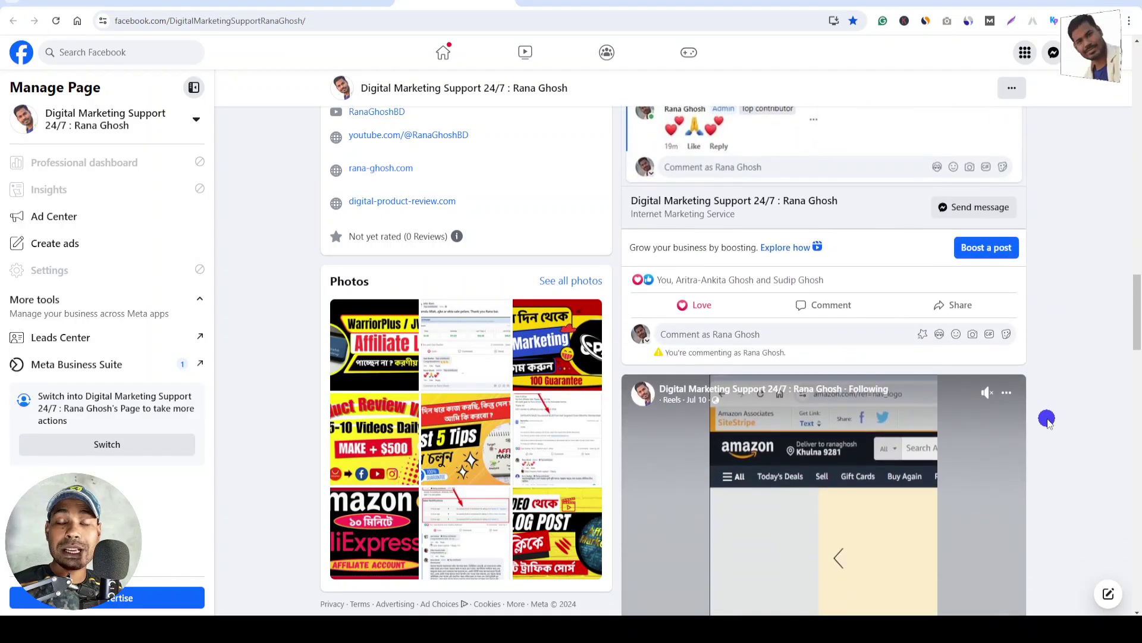
{"action": "scroll", "coordinate": [1046, 419], "scroll_direction": "down", "scroll_amount": 10}
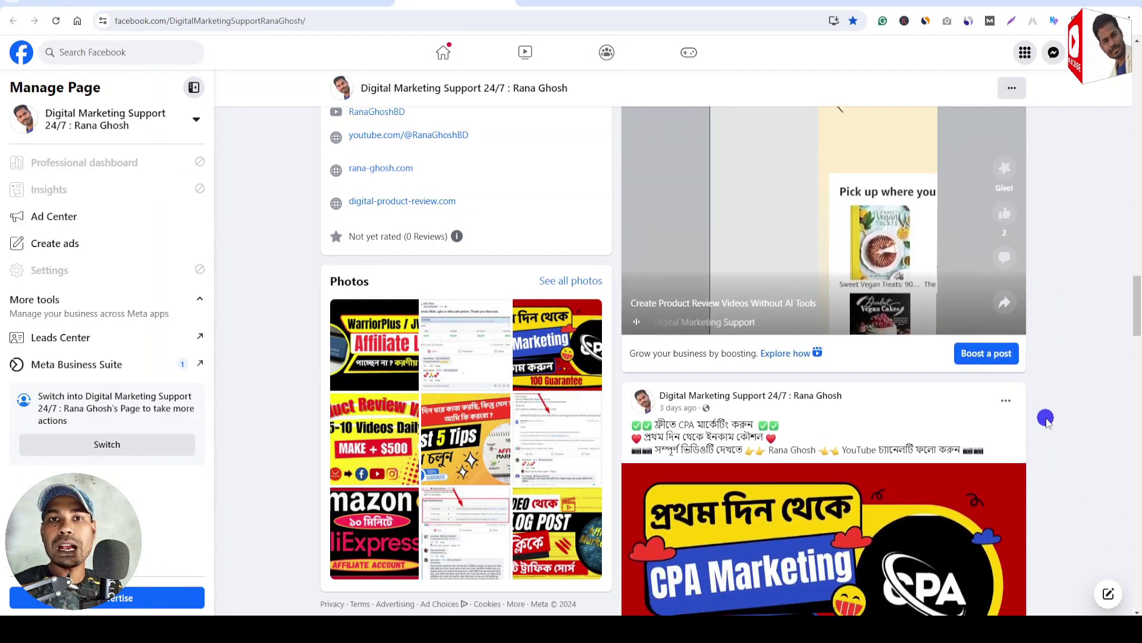
{"action": "scroll", "coordinate": [1046, 418], "scroll_direction": "down", "scroll_amount": 13}
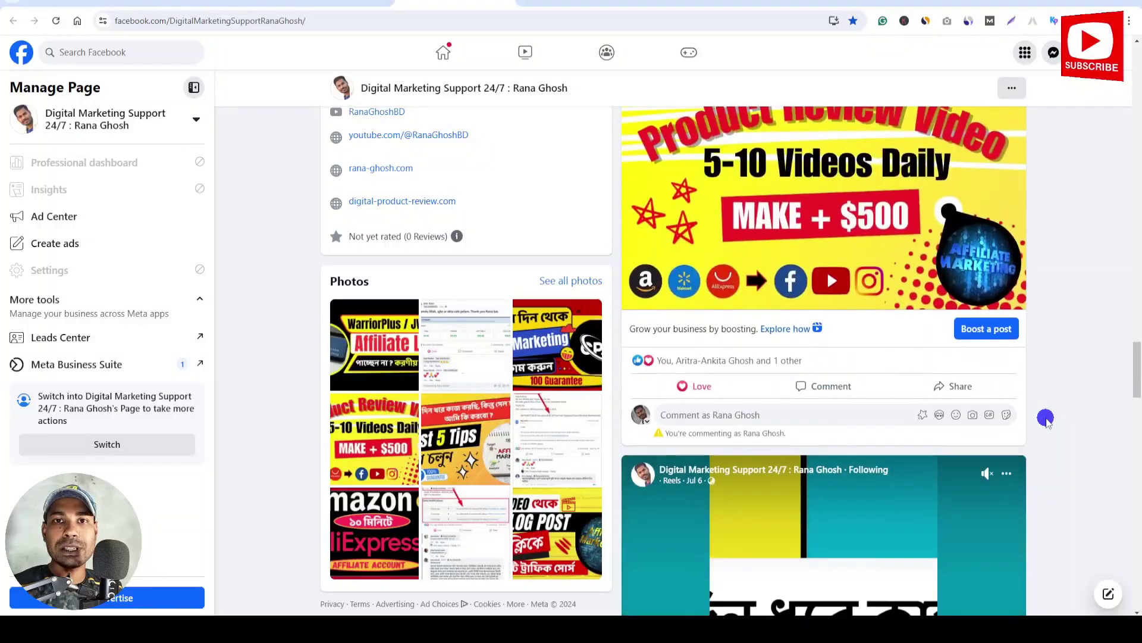
{"action": "scroll", "coordinate": [1046, 418], "scroll_direction": "down", "scroll_amount": 12}
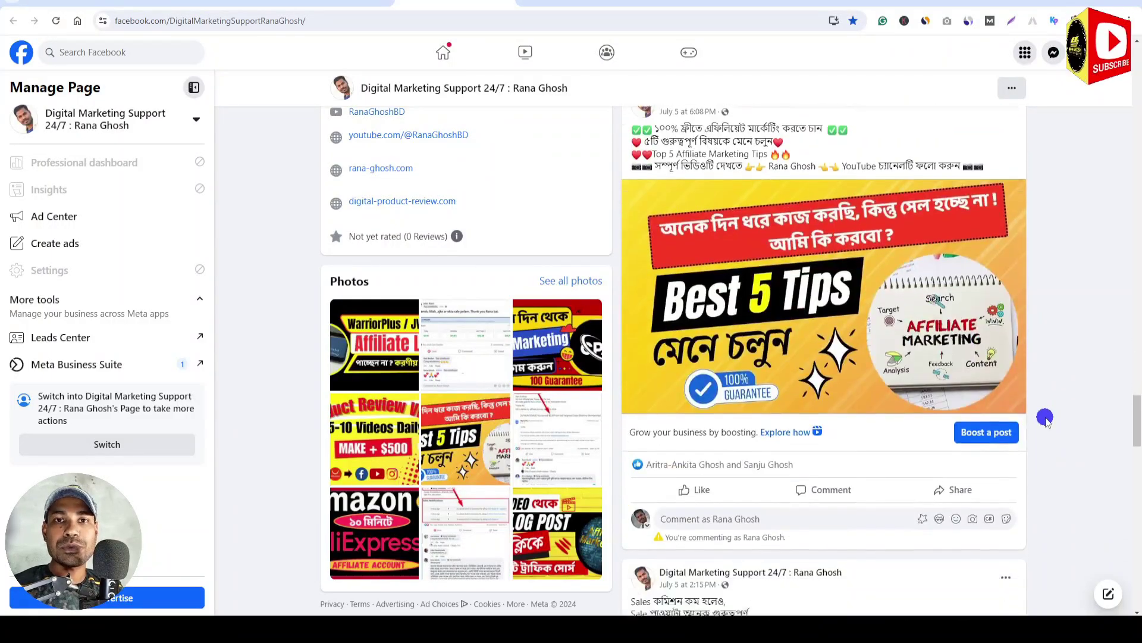
{"action": "scroll", "coordinate": [1046, 418], "scroll_direction": "down", "scroll_amount": 1}
{"action": "scroll", "coordinate": [1044, 418], "scroll_direction": "down", "scroll_amount": 10}
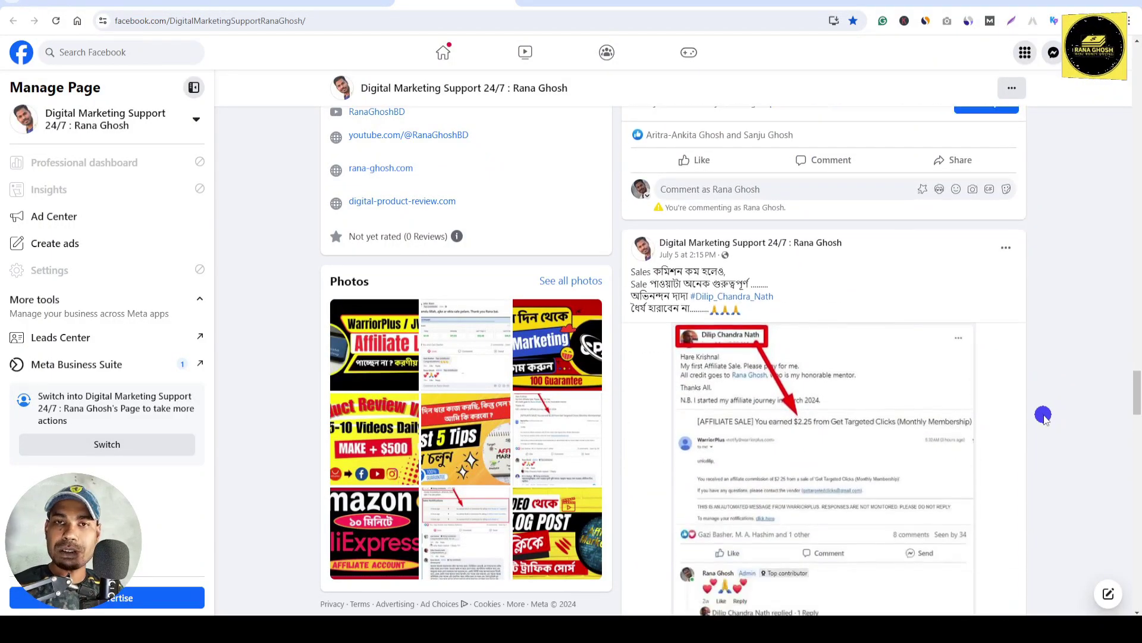
{"action": "scroll", "coordinate": [1044, 416], "scroll_direction": "down", "scroll_amount": 13}
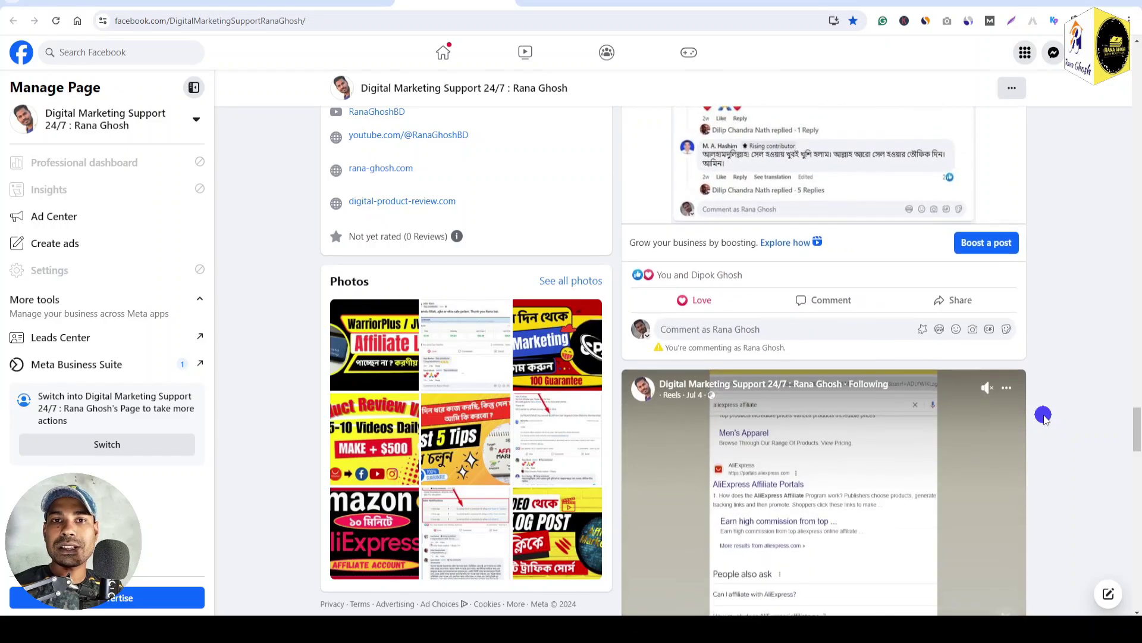
{"action": "scroll", "coordinate": [1043, 417], "scroll_direction": "down", "scroll_amount": 20}
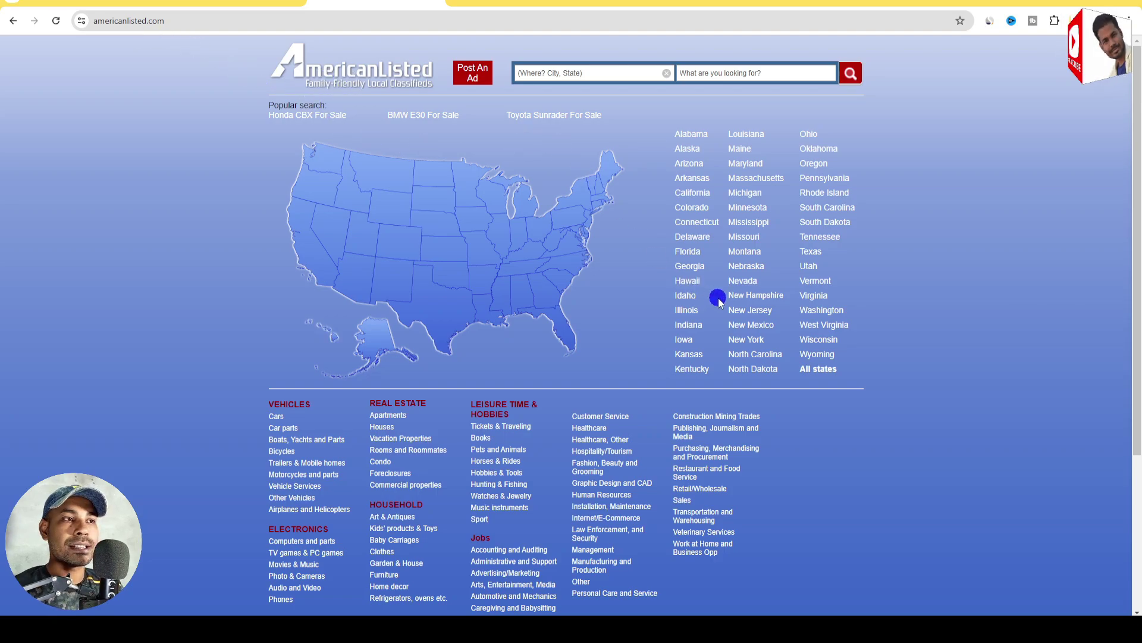
Examine AmericanListed's states, ad categories and popular cities, and its total visits on Similarweb.
{"action": "scroll", "coordinate": [719, 299], "scroll_direction": "down", "scroll_amount": 2}
{"action": "scroll", "coordinate": [719, 300], "scroll_direction": "down", "scroll_amount": 2}
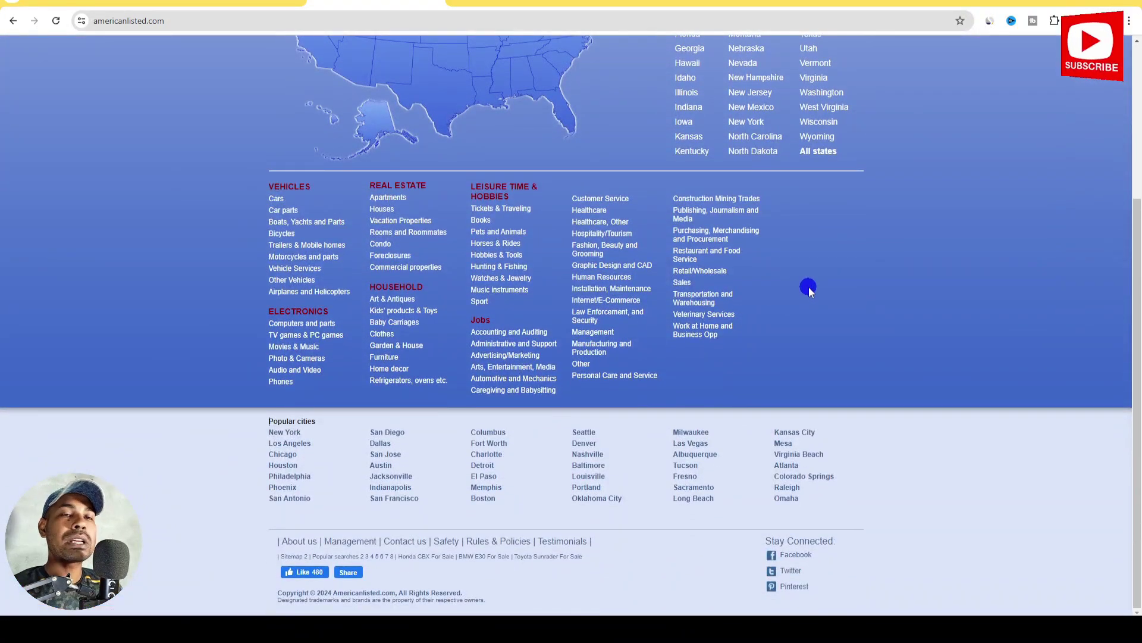
{"action": "scroll", "coordinate": [809, 287], "scroll_direction": "up", "scroll_amount": 4}
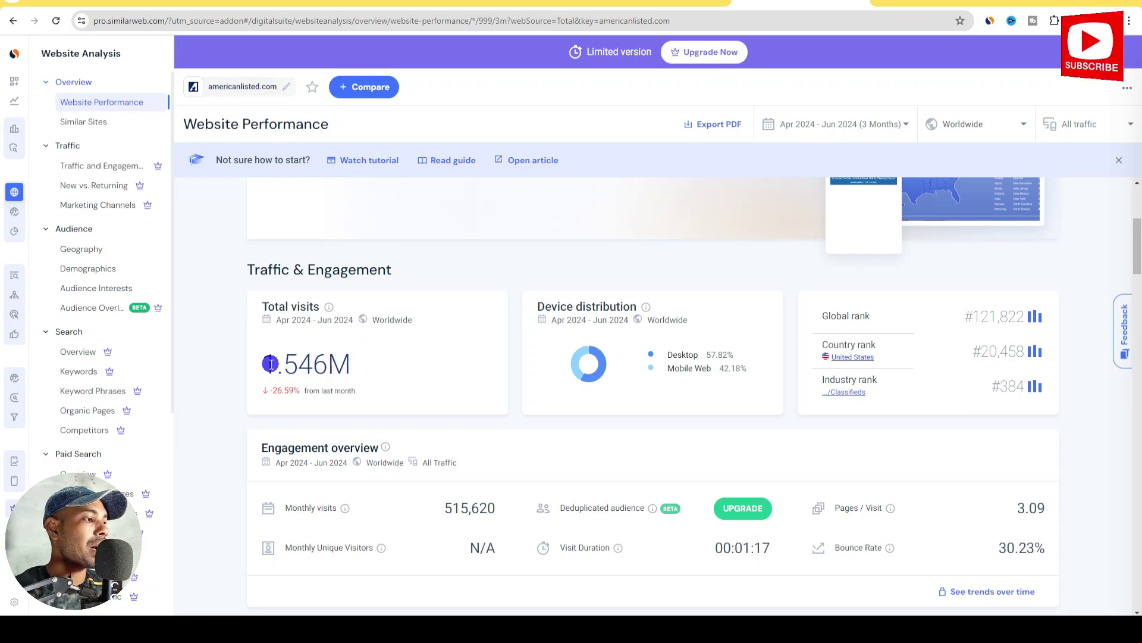
{"action": "left_click_drag", "start_coordinate": [263, 363], "coordinate": [346, 360]}
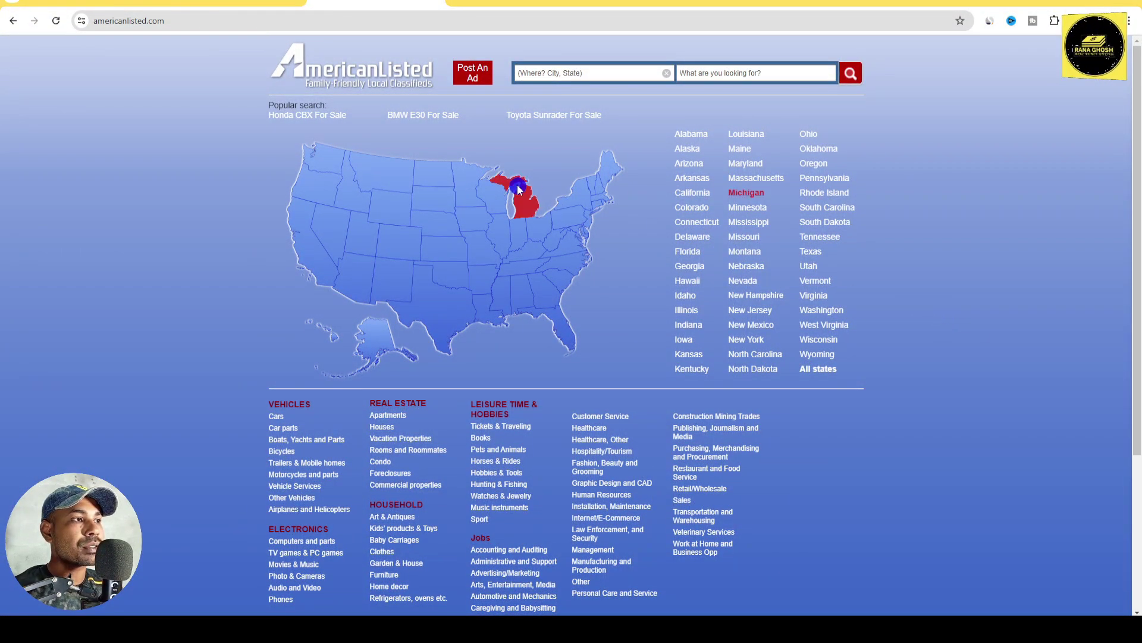
{"action": "left_click", "coordinate": [578, 206]}
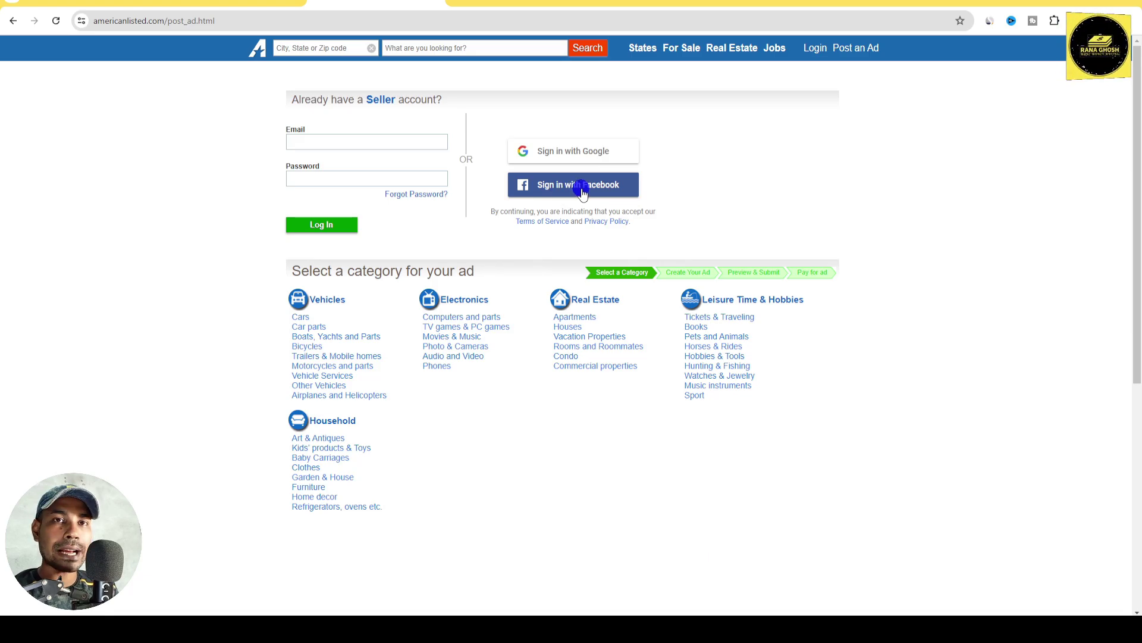
Open the Google sign-in for the ad posting page and go back without choosing an account.
{"action": "left_click", "coordinate": [589, 158]}
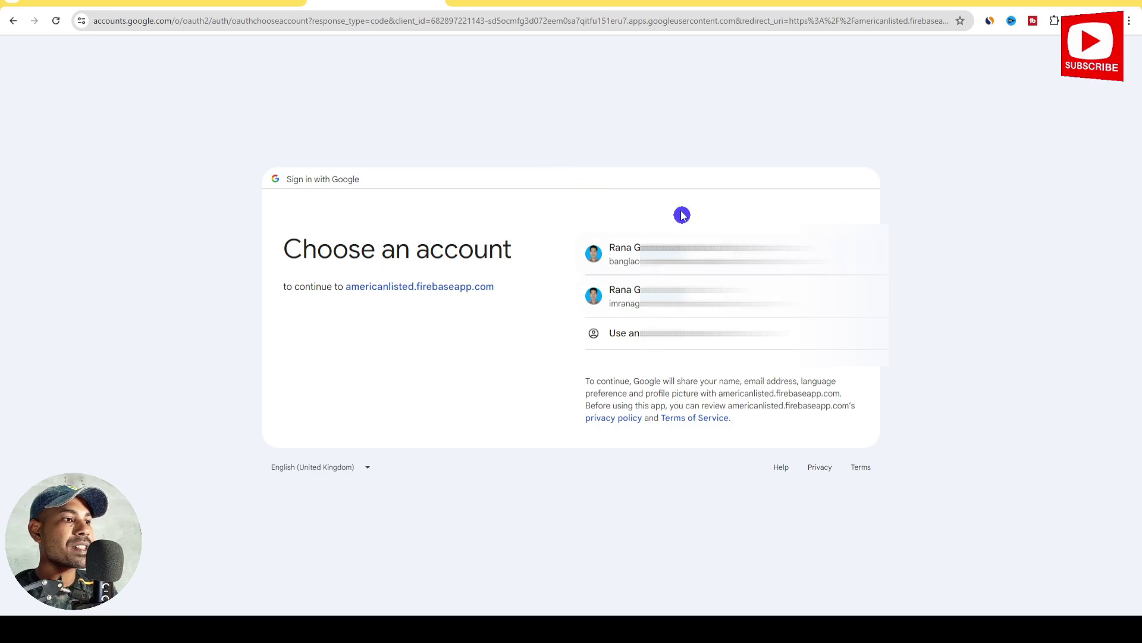
{"action": "left_click", "coordinate": [11, 22]}
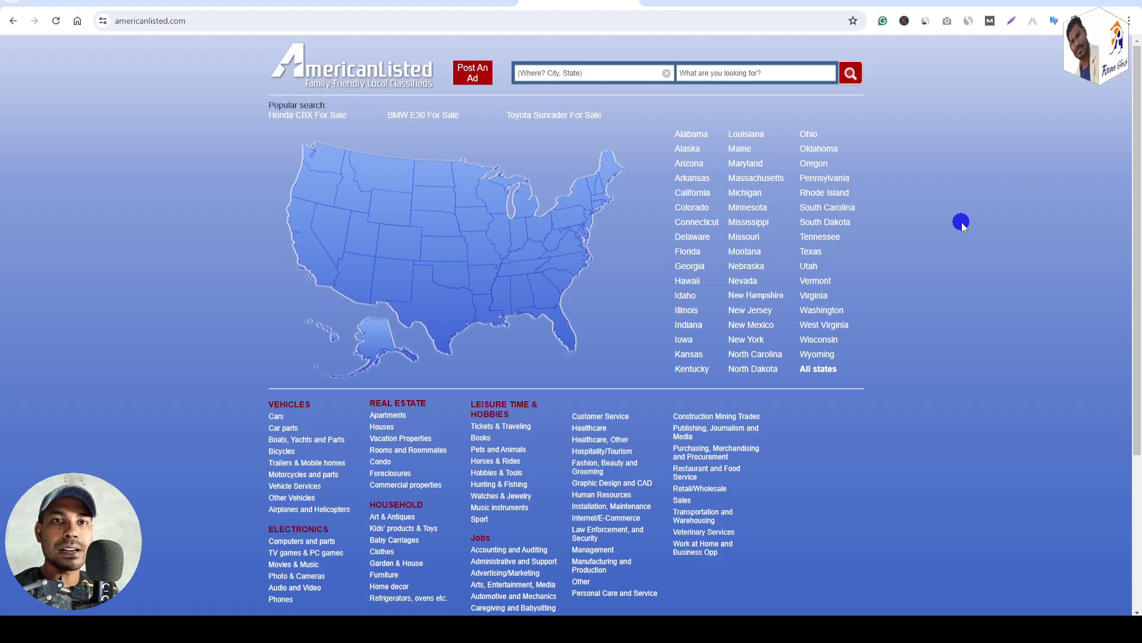
Start a new AmericanListed ad in the Home decor category under Household.
{"action": "left_click", "coordinate": [470, 76]}
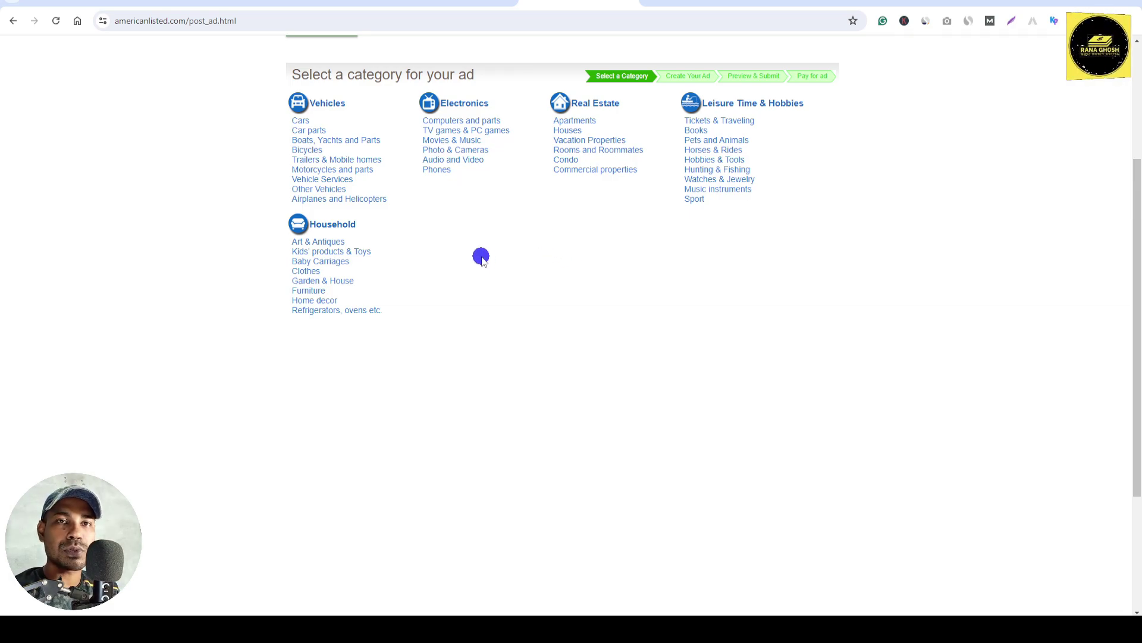
{"action": "left_click", "coordinate": [312, 302]}
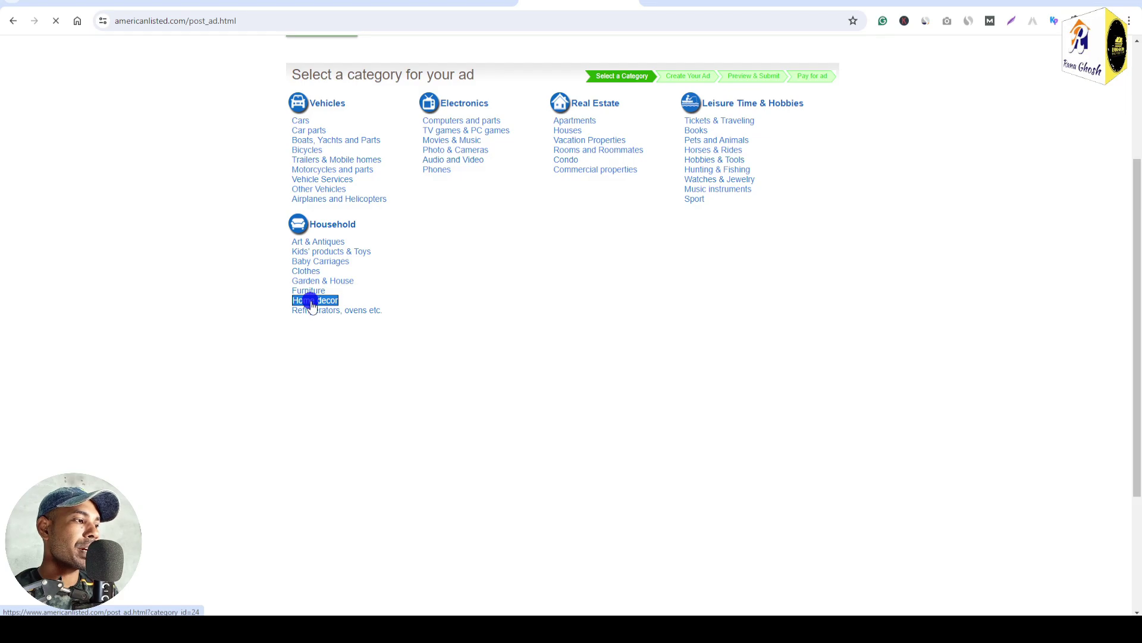
{"action": "scroll", "coordinate": [979, 271], "scroll_direction": "down", "scroll_amount": 3}
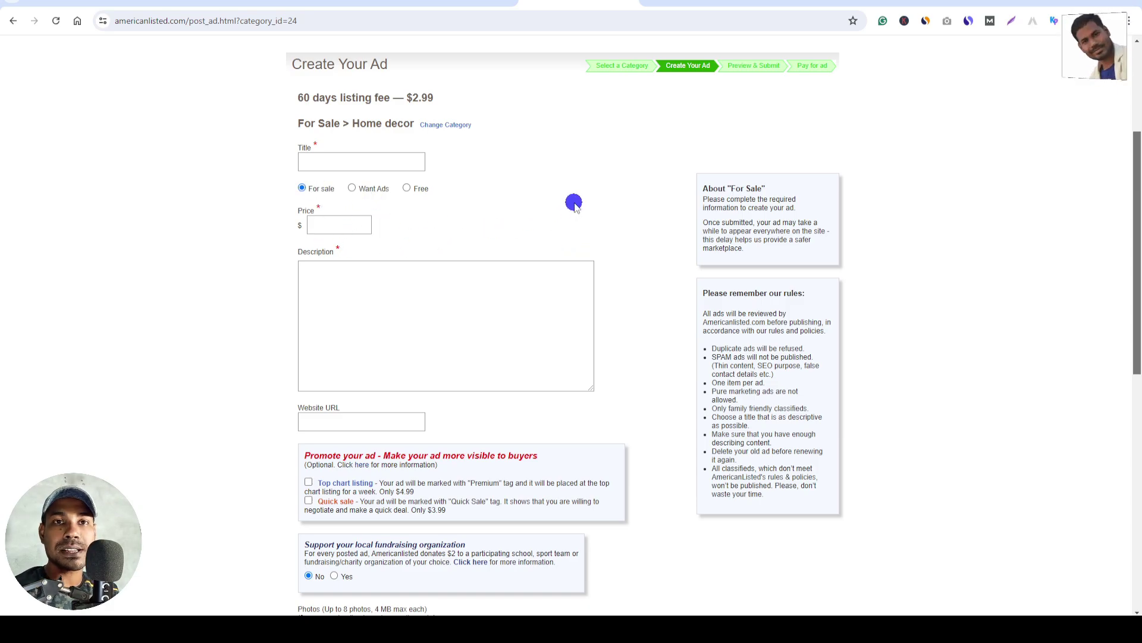
Examine the description and website URL fields of the ad form without filling them in.
{"action": "left_click", "coordinate": [381, 308]}
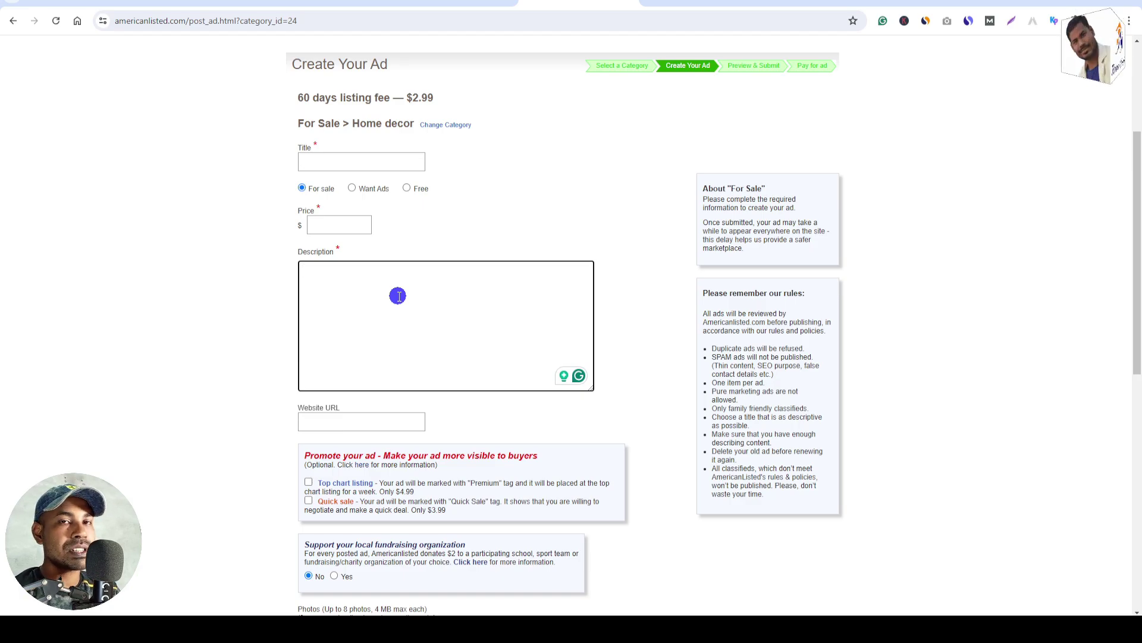
{"action": "scroll", "coordinate": [473, 299], "scroll_direction": "down", "scroll_amount": 3}
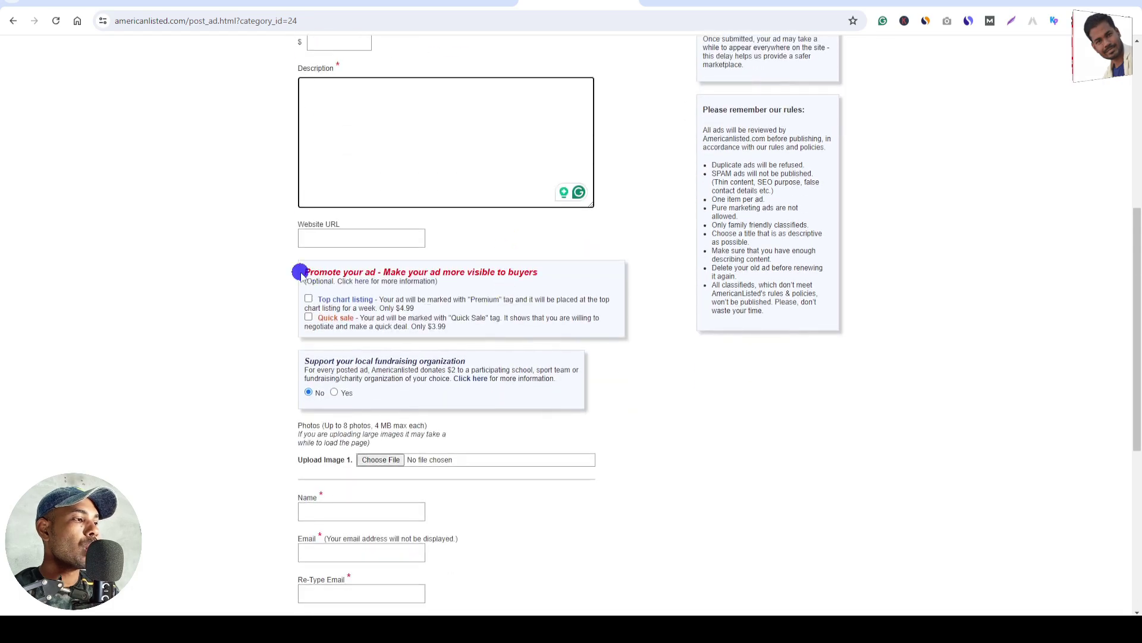
{"action": "left_click", "coordinate": [332, 241]}
{"action": "left_click", "coordinate": [508, 250]}
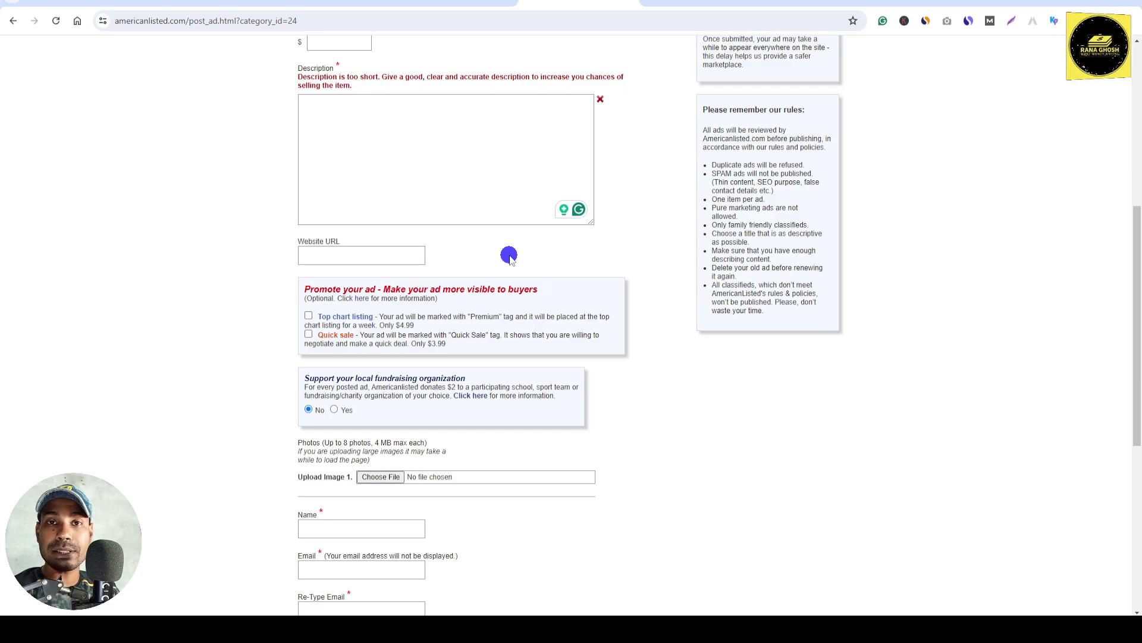
{"action": "left_click", "coordinate": [392, 257]}
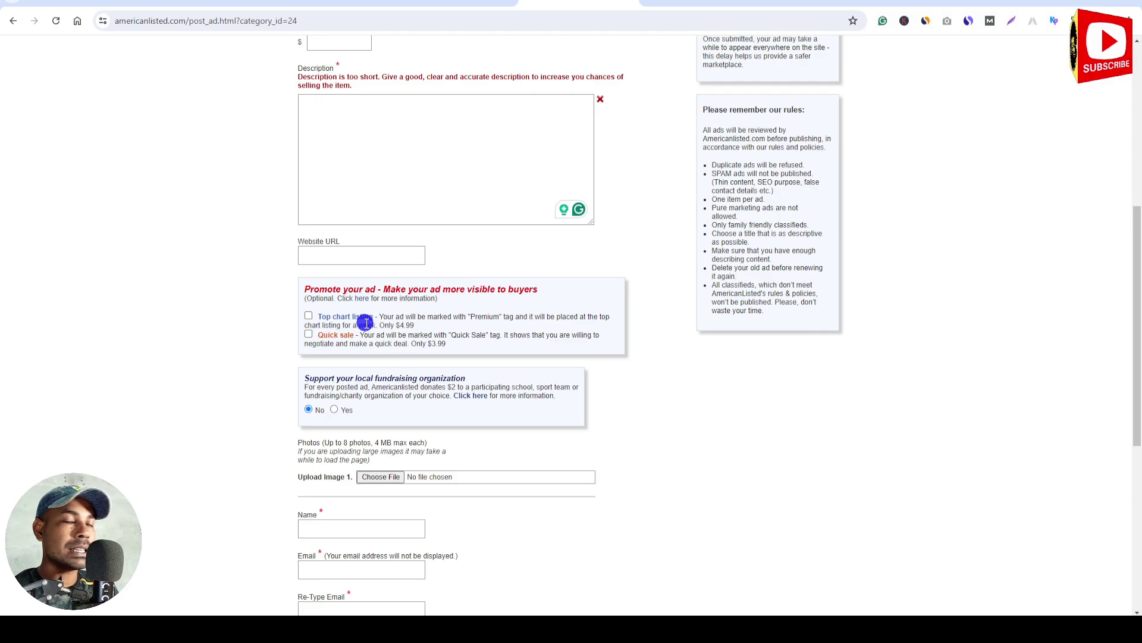
Try the Top chart listing and Quick sale promotion options, check their prices, and clear both again.
{"action": "left_click", "coordinate": [308, 316]}
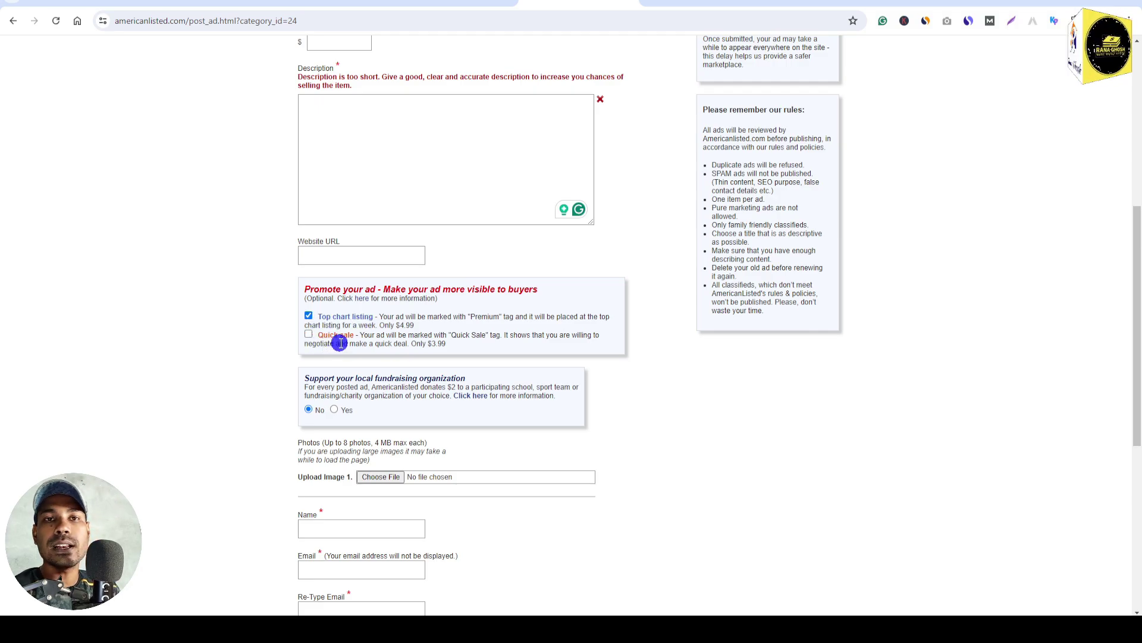
{"action": "left_click", "coordinate": [308, 334]}
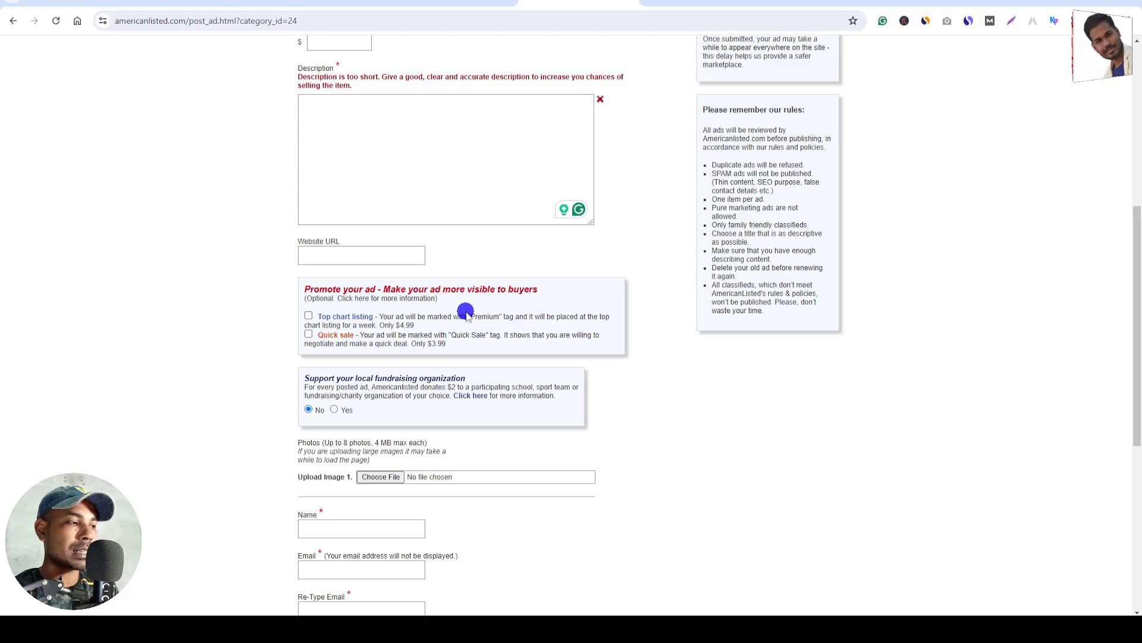
{"action": "left_click", "coordinate": [308, 316]}
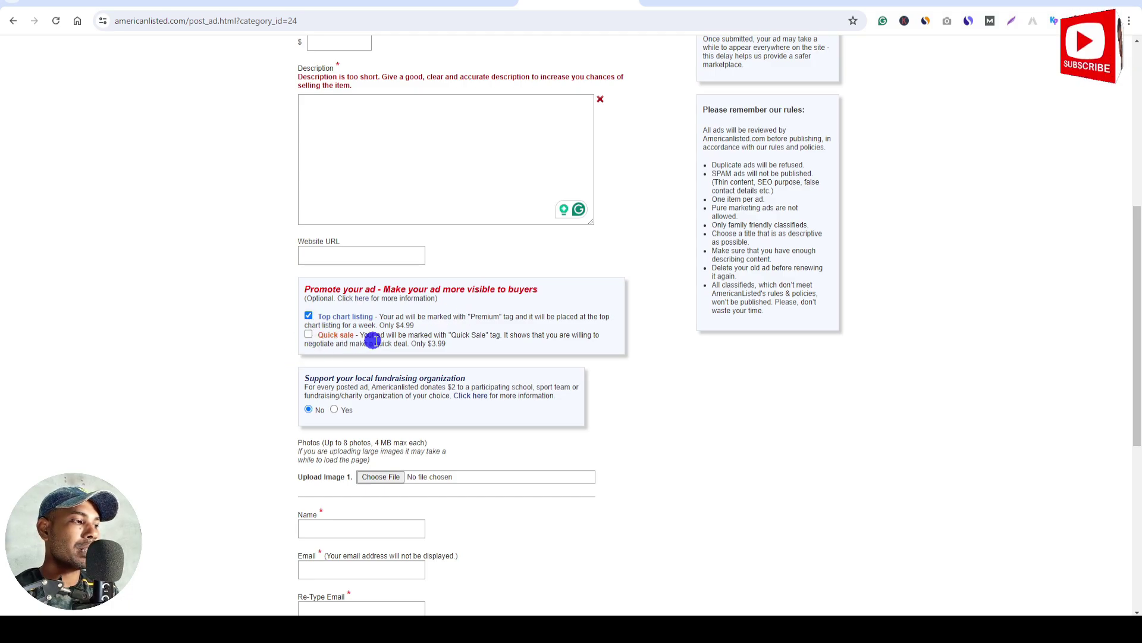
{"action": "left_click_drag", "start_coordinate": [396, 325], "coordinate": [429, 327]}
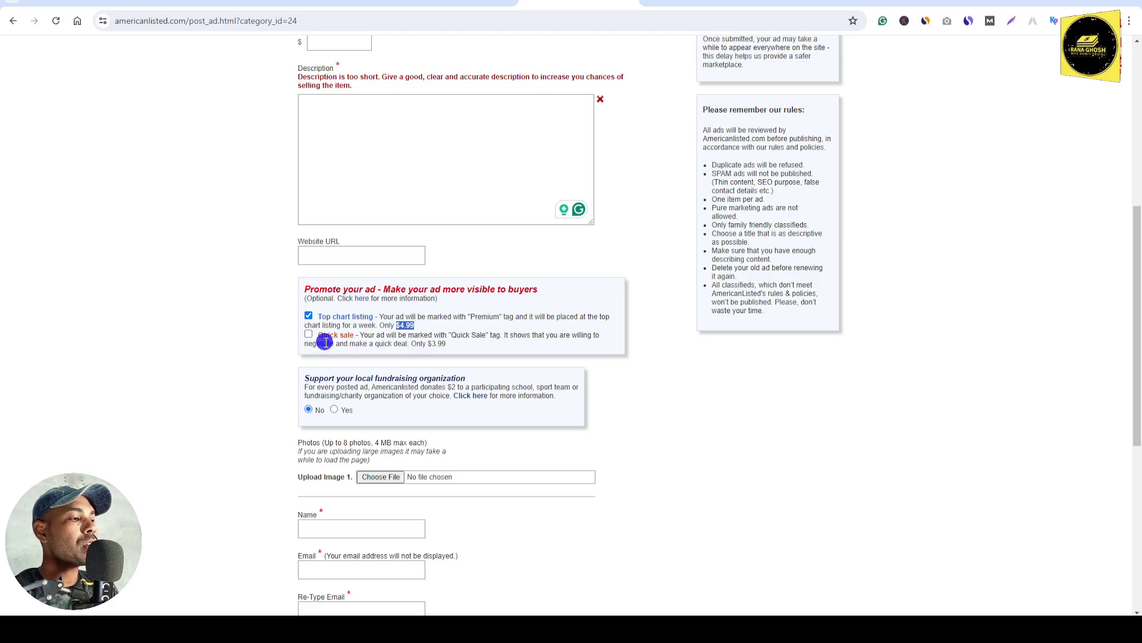
{"action": "left_click", "coordinate": [308, 334]}
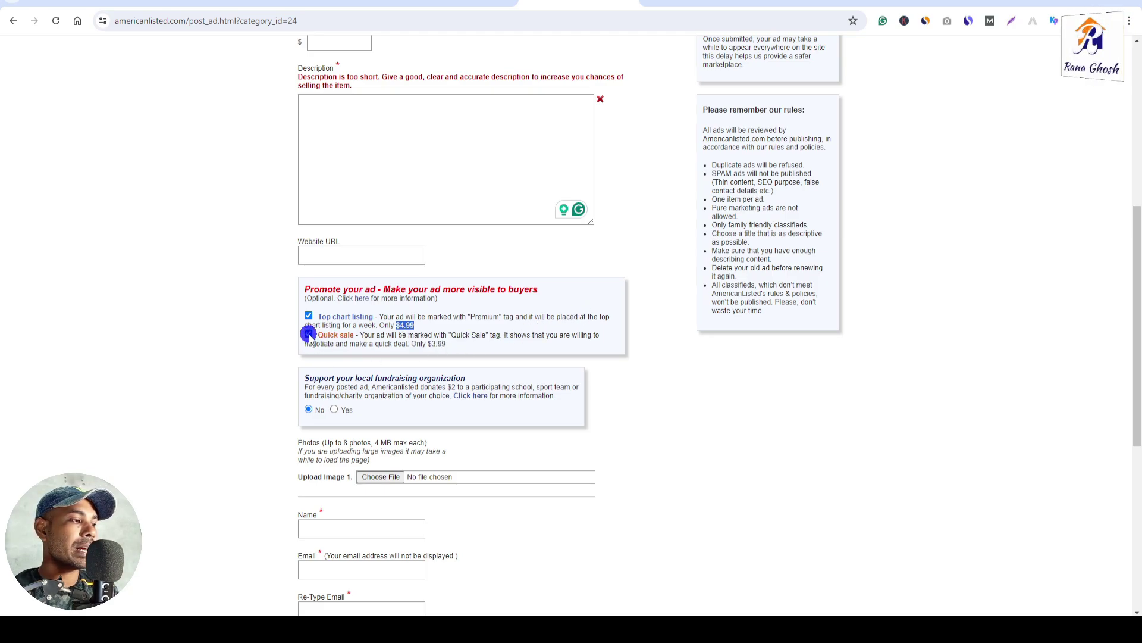
{"action": "left_click_drag", "start_coordinate": [426, 343], "coordinate": [446, 344]}
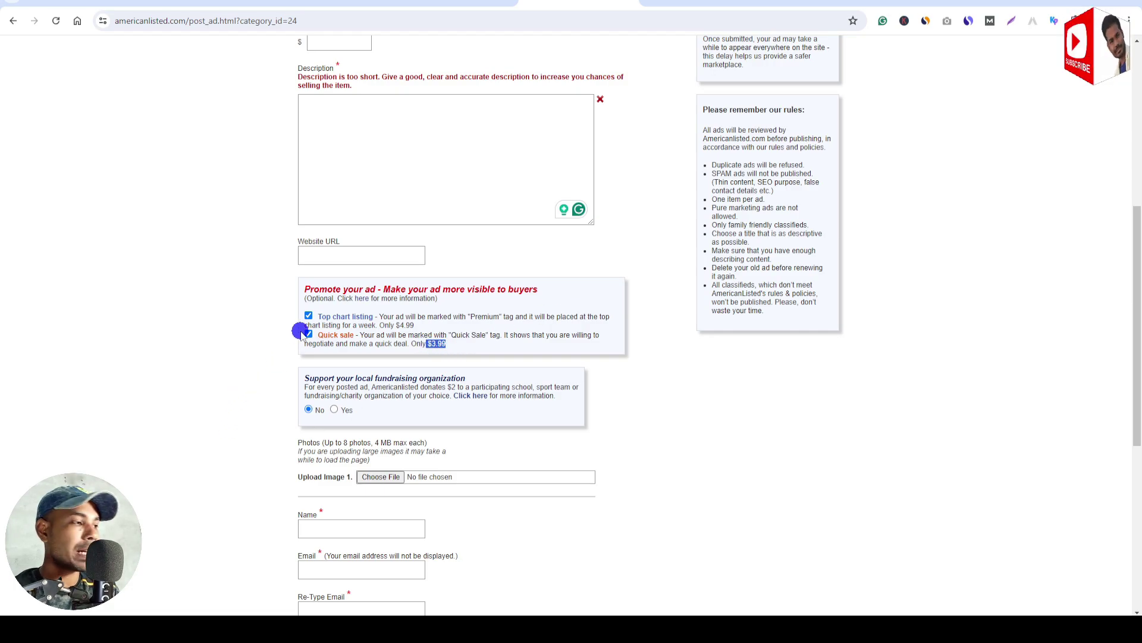
{"action": "left_click", "coordinate": [308, 316]}
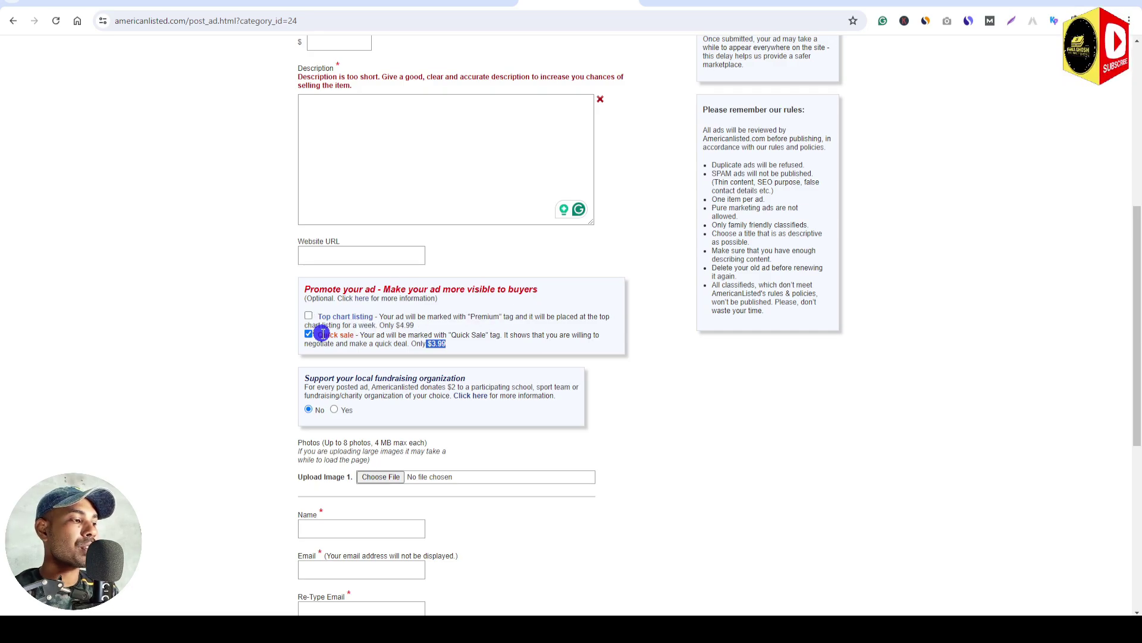
{"action": "left_click", "coordinate": [308, 334]}
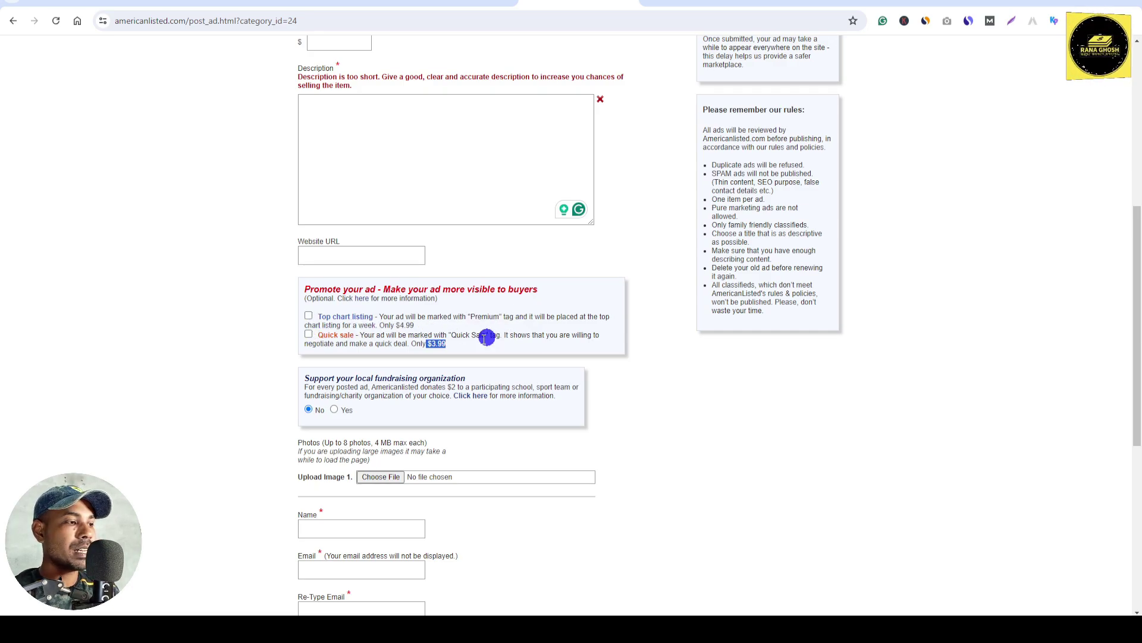
Keep fundraising support set to No and review the photo, contact, zip and city fields through to the ad preview.
{"action": "scroll", "coordinate": [547, 322], "scroll_direction": "down", "scroll_amount": 3}
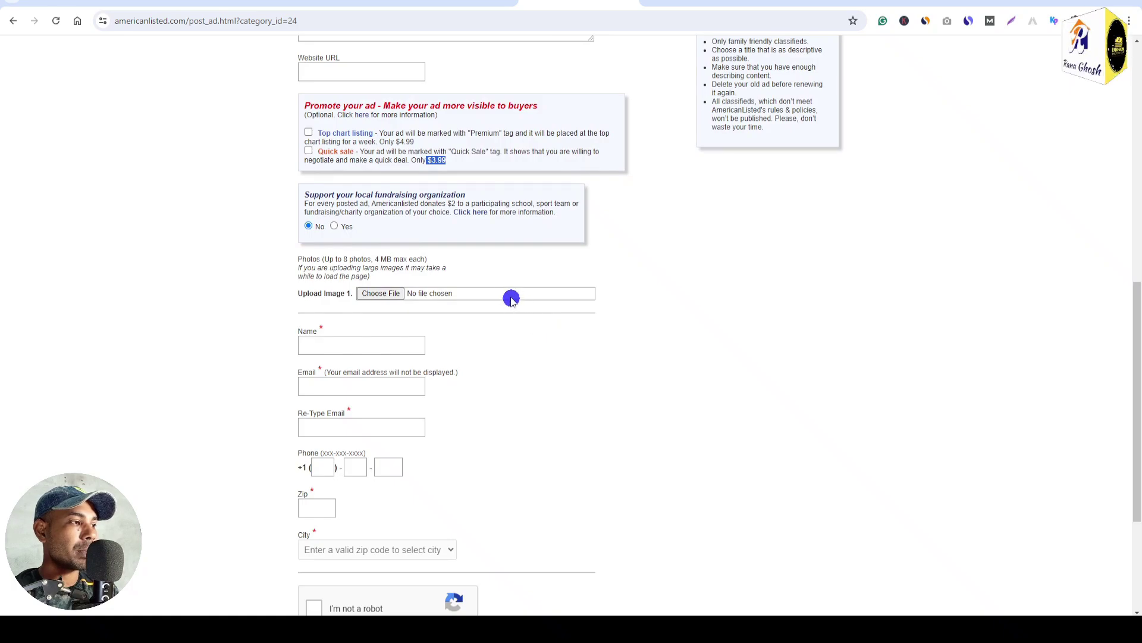
{"action": "left_click", "coordinate": [310, 228]}
{"action": "scroll", "coordinate": [517, 283], "scroll_direction": "down", "scroll_amount": 2}
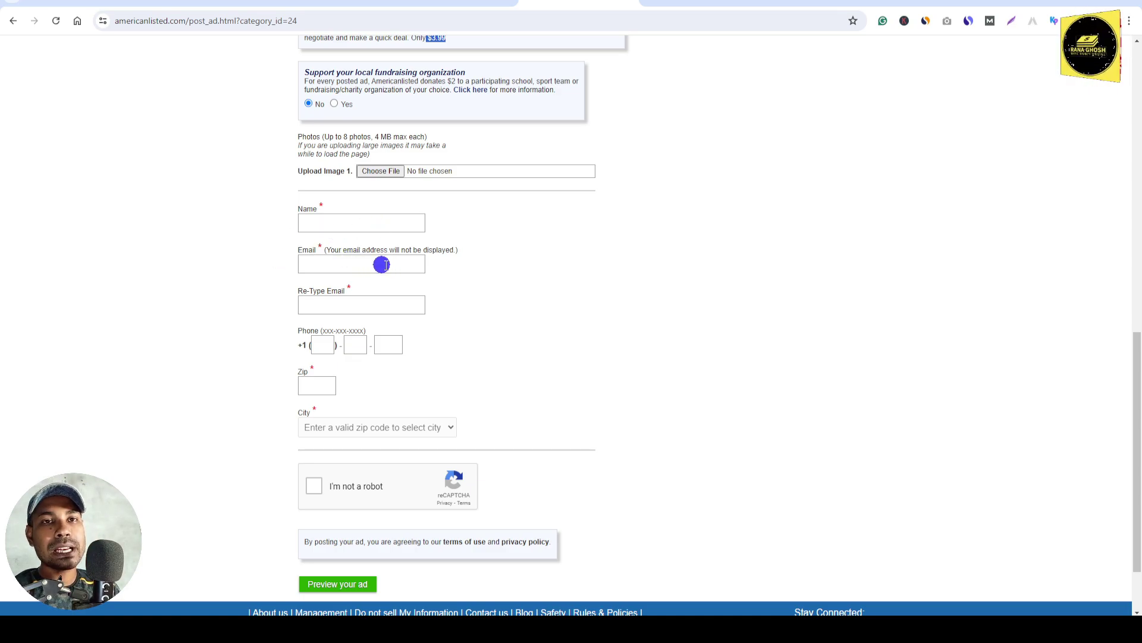
{"action": "scroll", "coordinate": [607, 319], "scroll_direction": "down", "scroll_amount": 2}
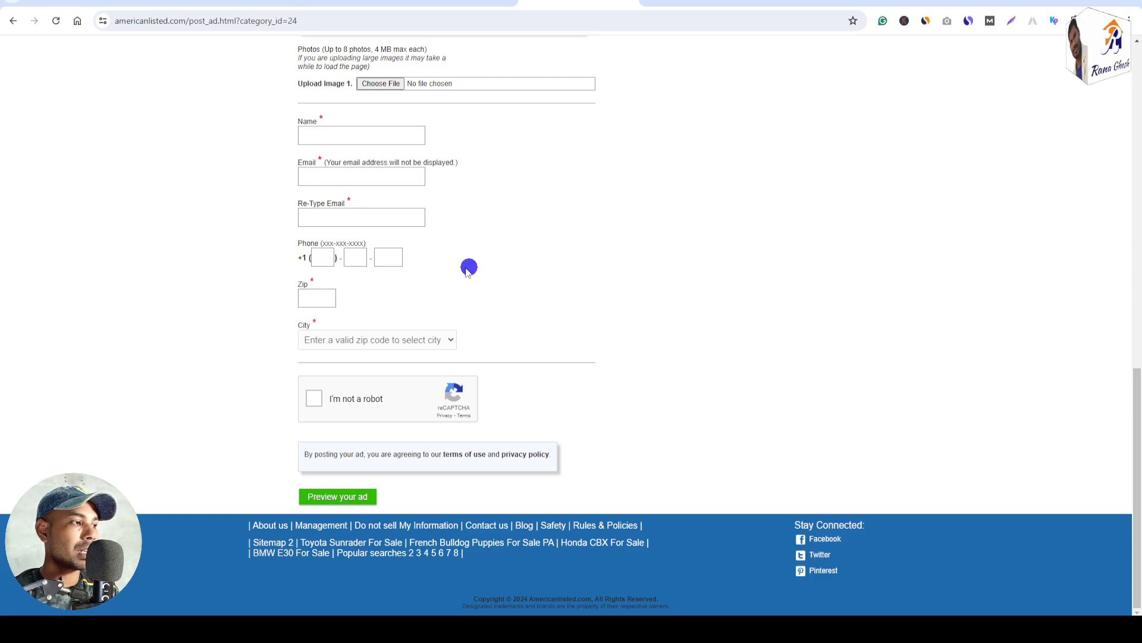
{"action": "left_click_drag", "start_coordinate": [356, 201], "coordinate": [342, 200]}
{"action": "left_click", "coordinate": [649, 218]}
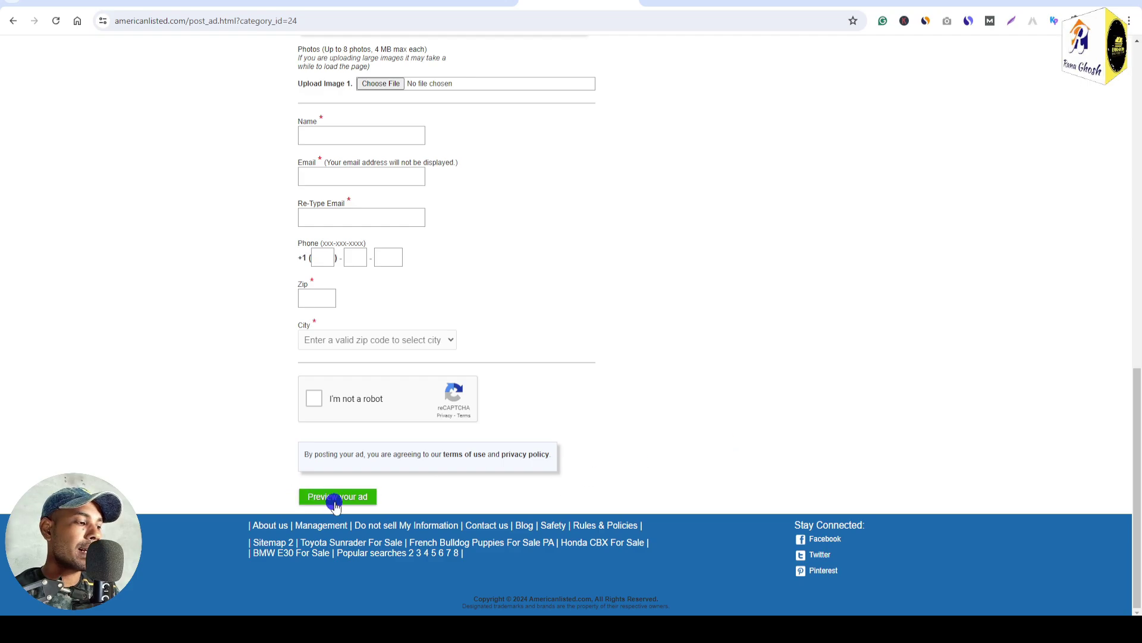
{"action": "left_click_drag", "start_coordinate": [1138, 451], "coordinate": [1130, 403]}
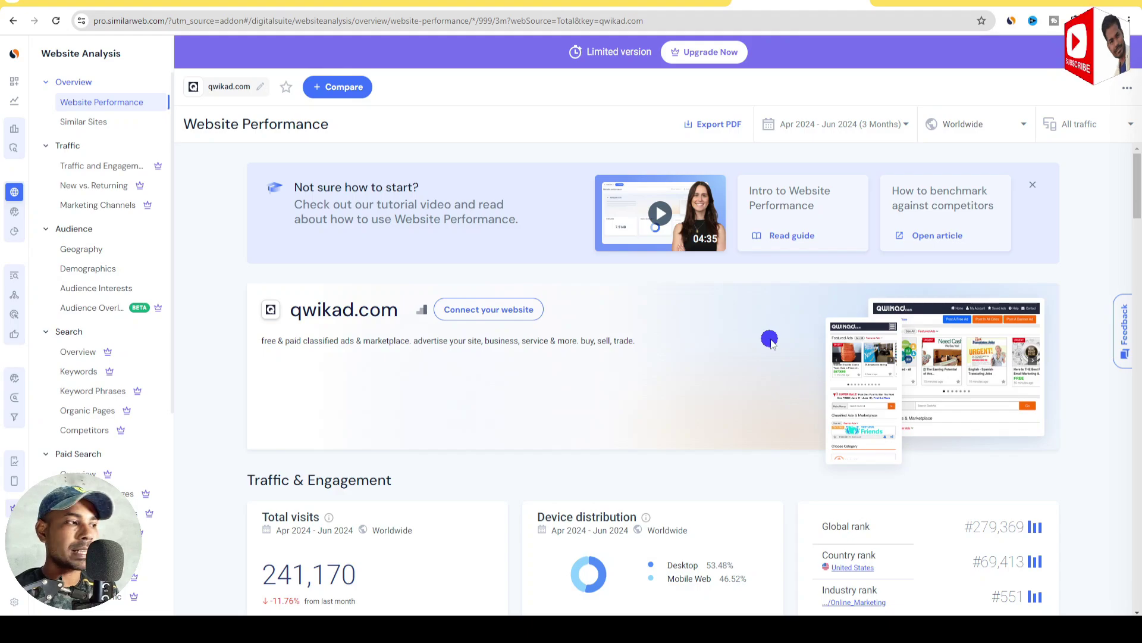
Check qwikad.com's total visits in the Traffic & Engagement section on Similarweb.
{"action": "scroll", "coordinate": [437, 437], "scroll_direction": "down", "scroll_amount": 3}
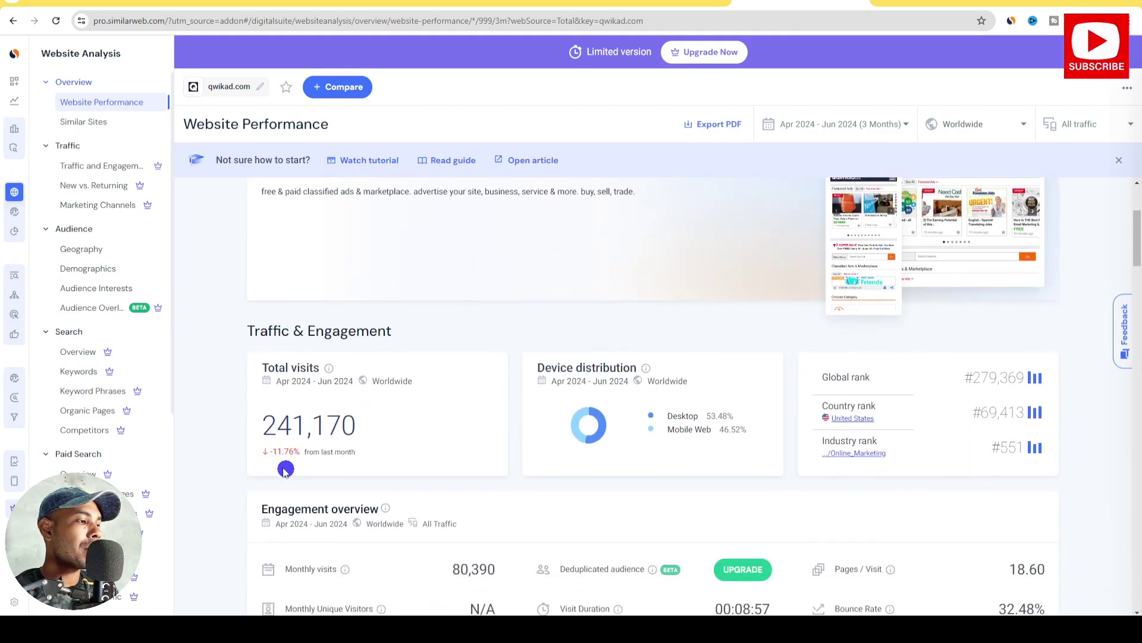
{"action": "left_click_drag", "start_coordinate": [262, 425], "coordinate": [362, 423]}
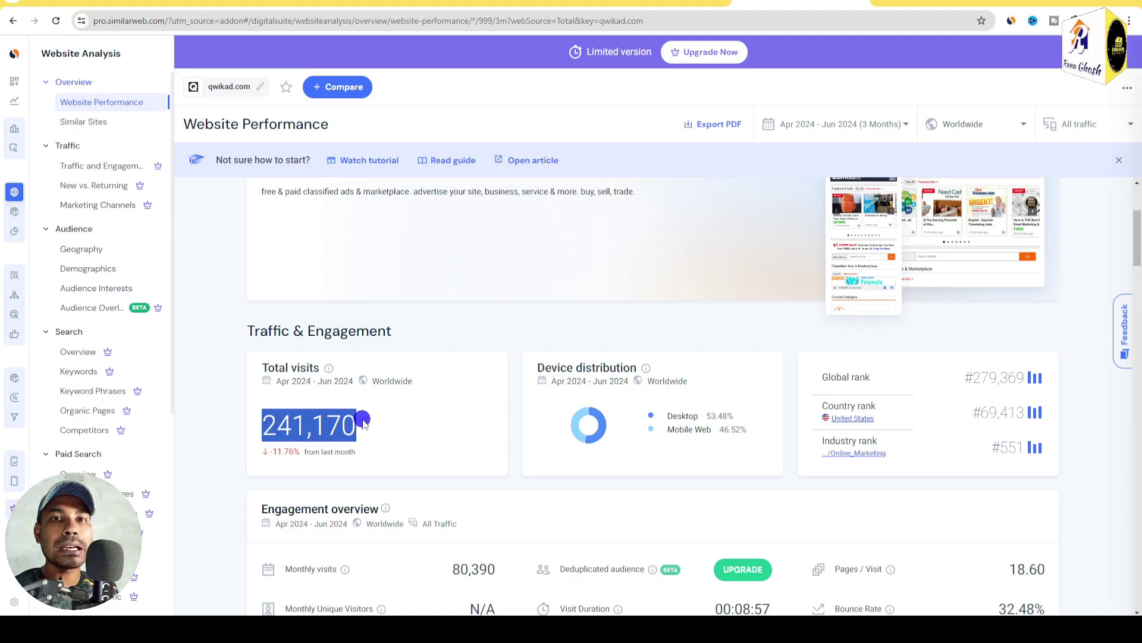
Switch to qwikad.com and go through the account login page to the account sign-up form.
{"action": "left_click", "coordinate": [518, 2]}
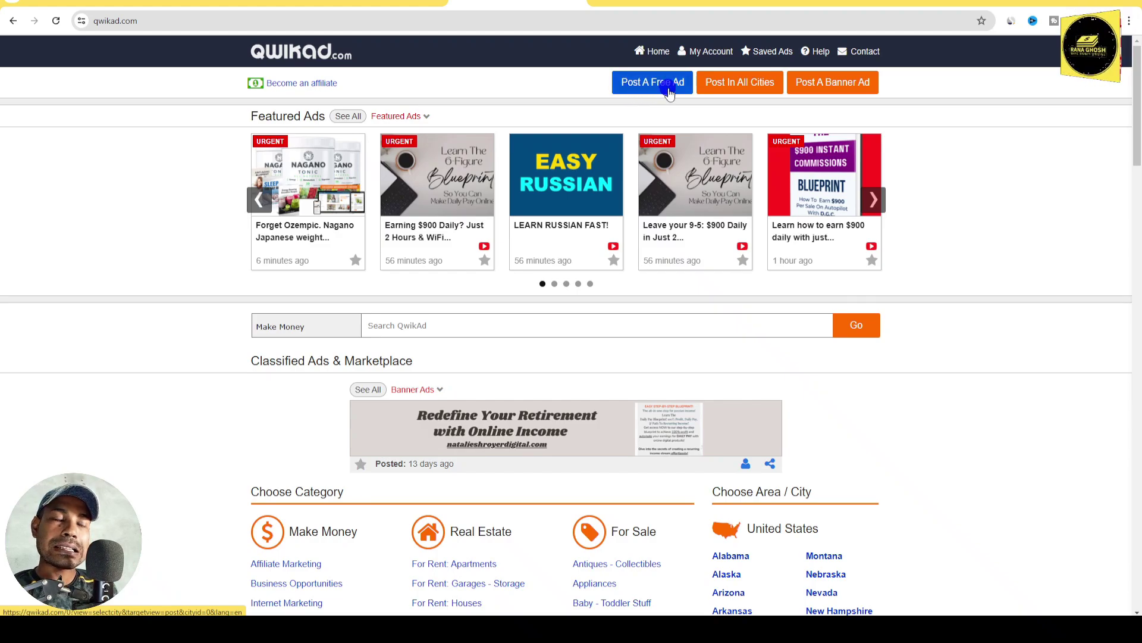
{"action": "left_click", "coordinate": [706, 53]}
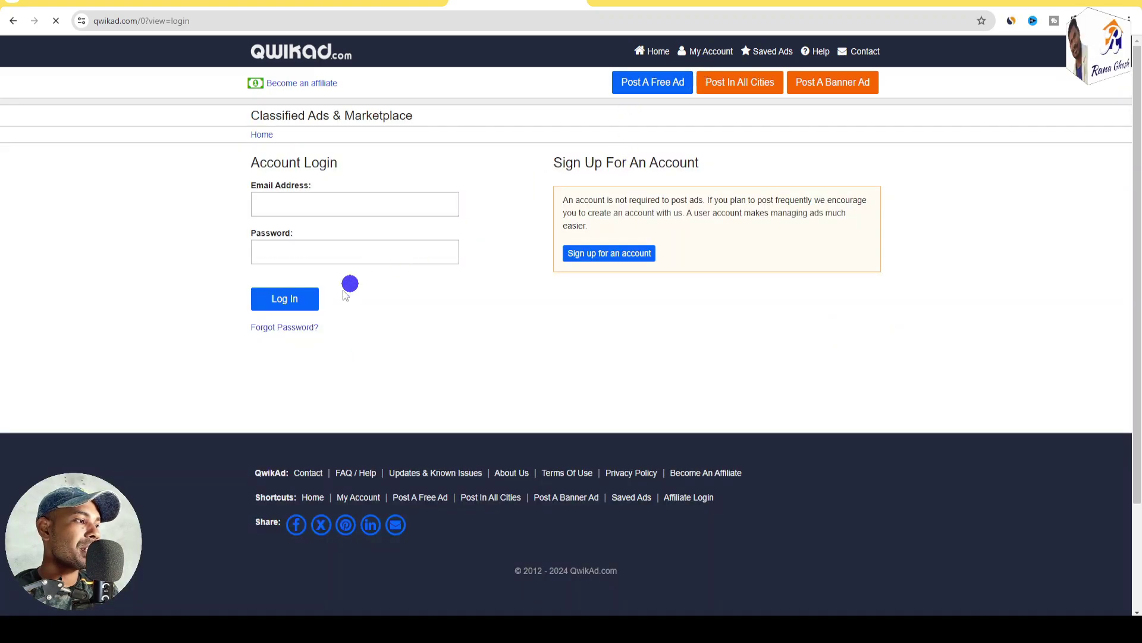
{"action": "triple_click", "coordinate": [255, 163]}
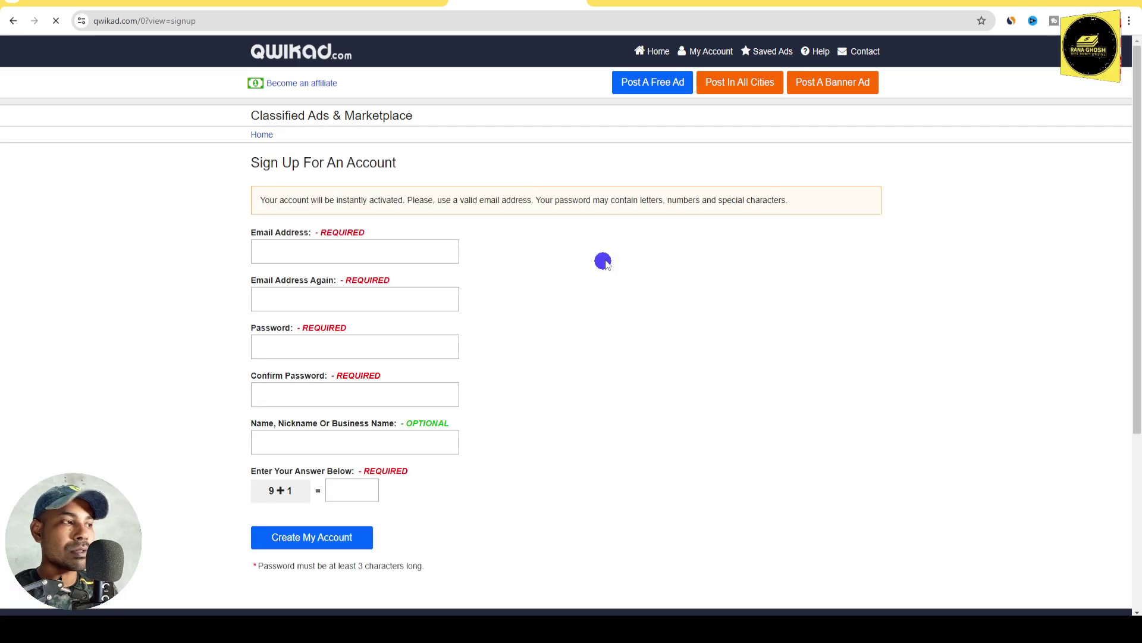
Review the sign-up form's email, password, optional name and arithmetic answer fields without filling them in.
{"action": "scroll", "coordinate": [589, 253], "scroll_direction": "down", "scroll_amount": 2}
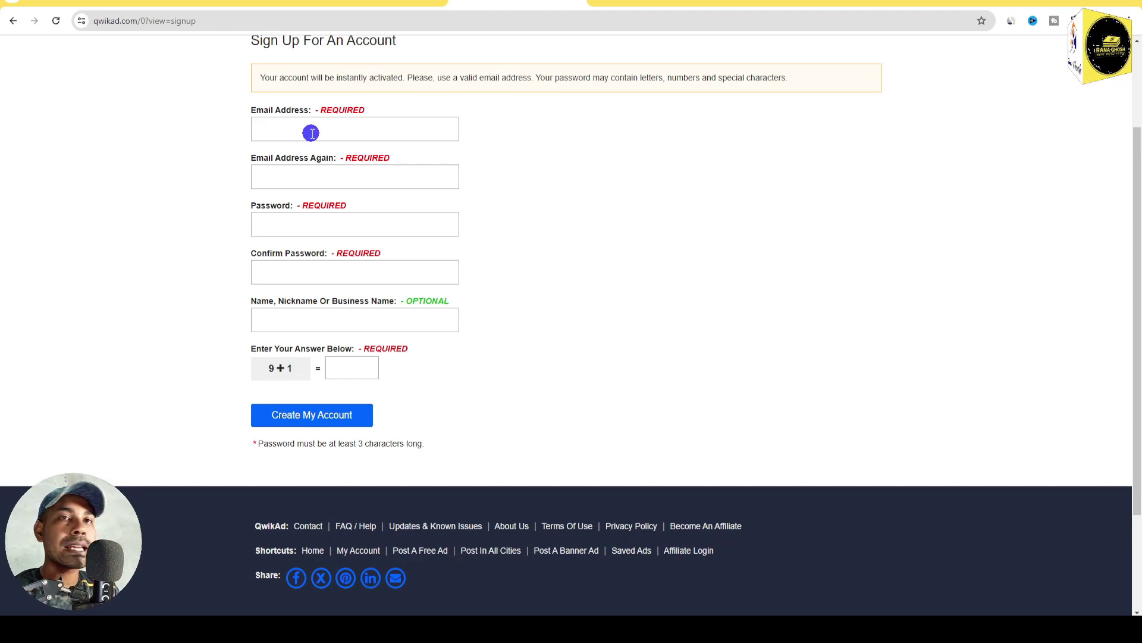
{"action": "scroll", "coordinate": [336, 109], "scroll_direction": "down", "scroll_amount": 1}
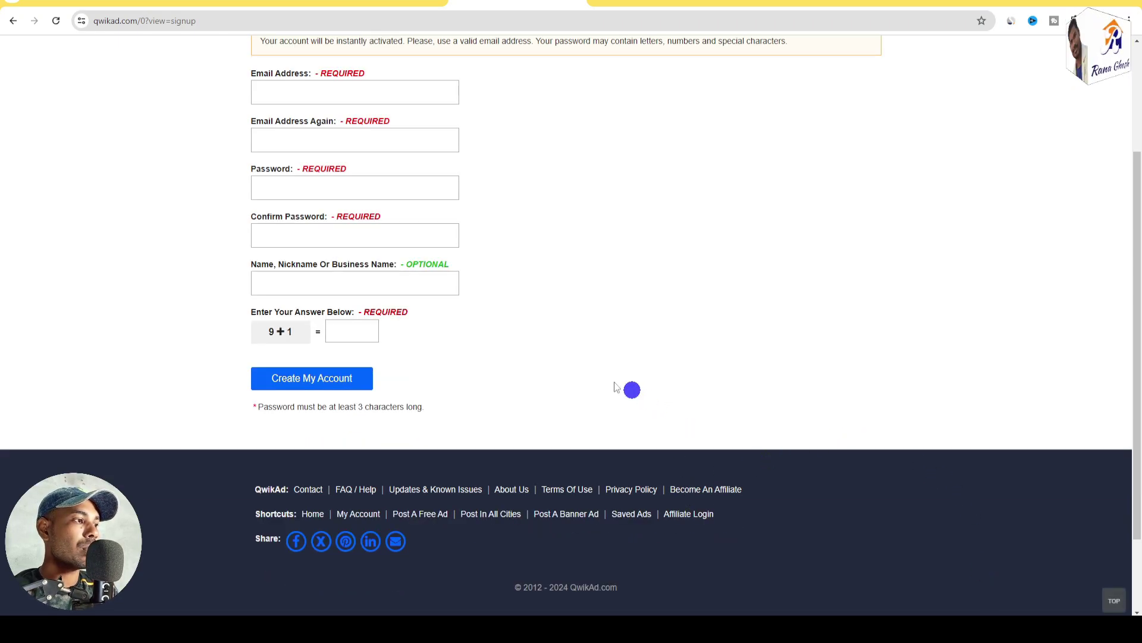
{"action": "scroll", "coordinate": [630, 390], "scroll_direction": "up", "scroll_amount": 3}
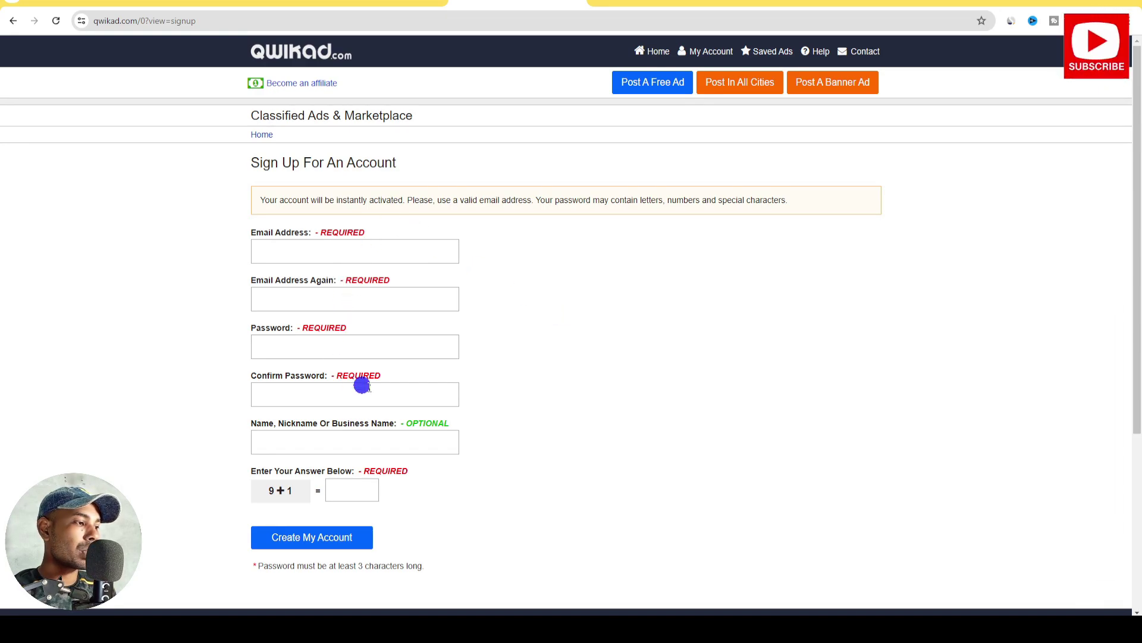
{"action": "left_click_drag", "start_coordinate": [450, 423], "coordinate": [417, 424]}
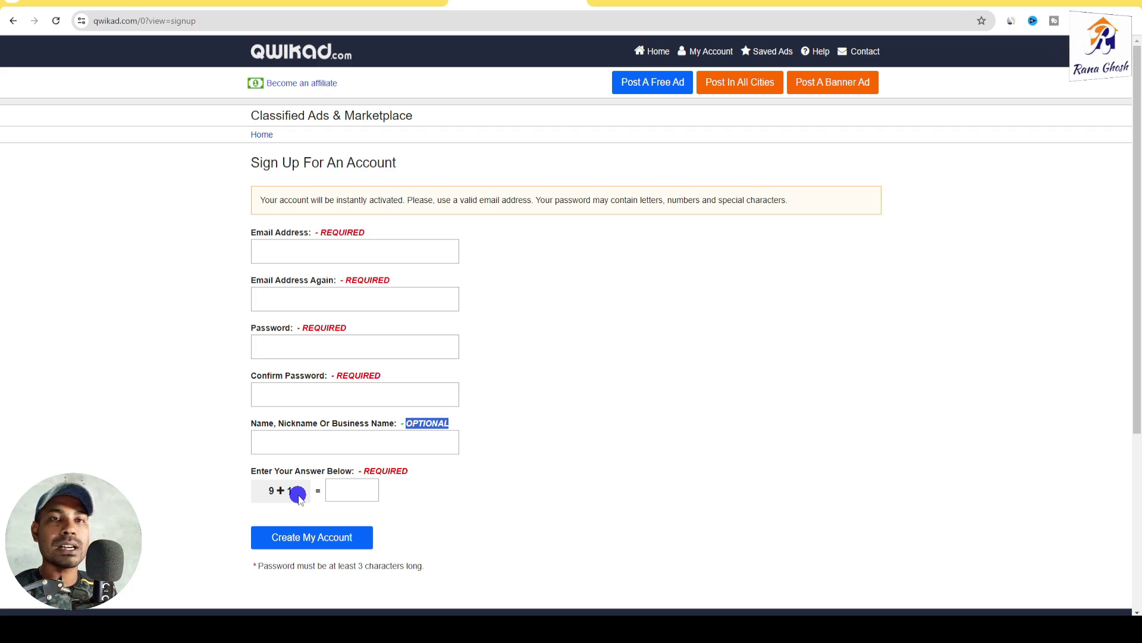
{"action": "left_click_drag", "start_coordinate": [298, 492], "coordinate": [280, 492]}
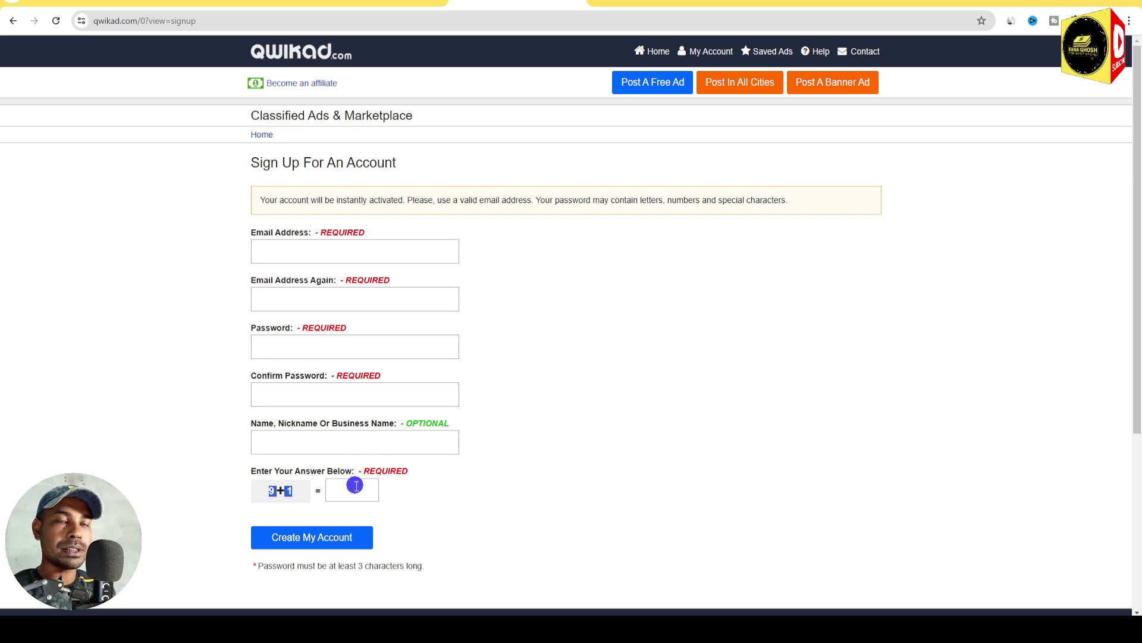
{"action": "scroll", "coordinate": [334, 487], "scroll_direction": "down", "scroll_amount": 1}
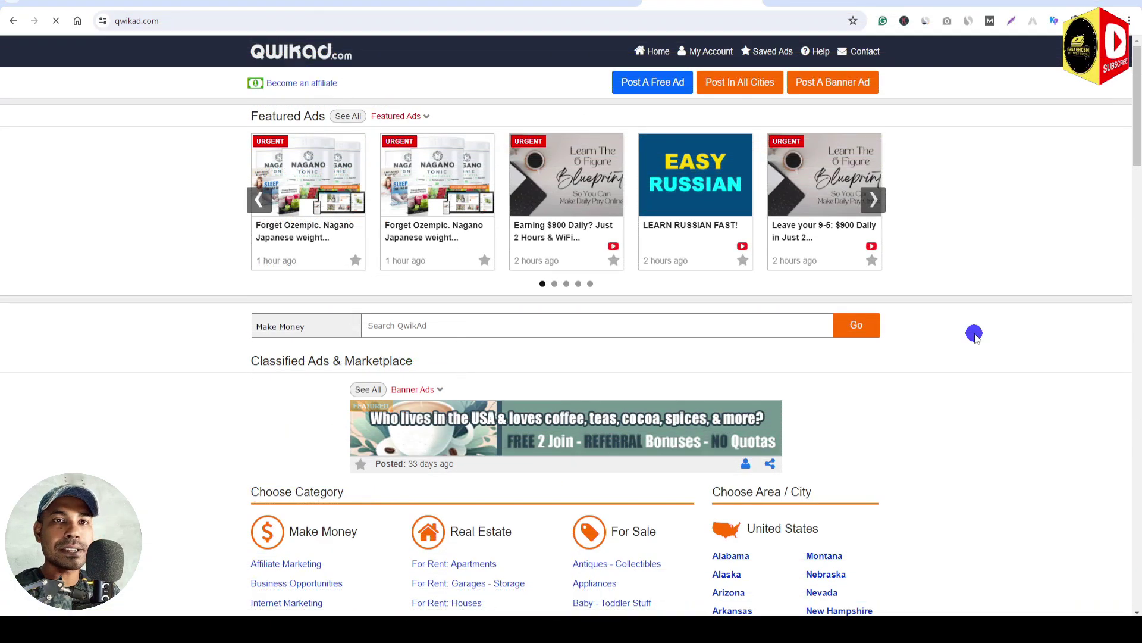
Examine the qwikad.com home page's category list, focusing on Make Money and its Affiliate Marketing subcategory.
{"action": "scroll", "coordinate": [956, 339], "scroll_direction": "down", "scroll_amount": 2}
{"action": "scroll", "coordinate": [956, 339], "scroll_direction": "down", "scroll_amount": 4}
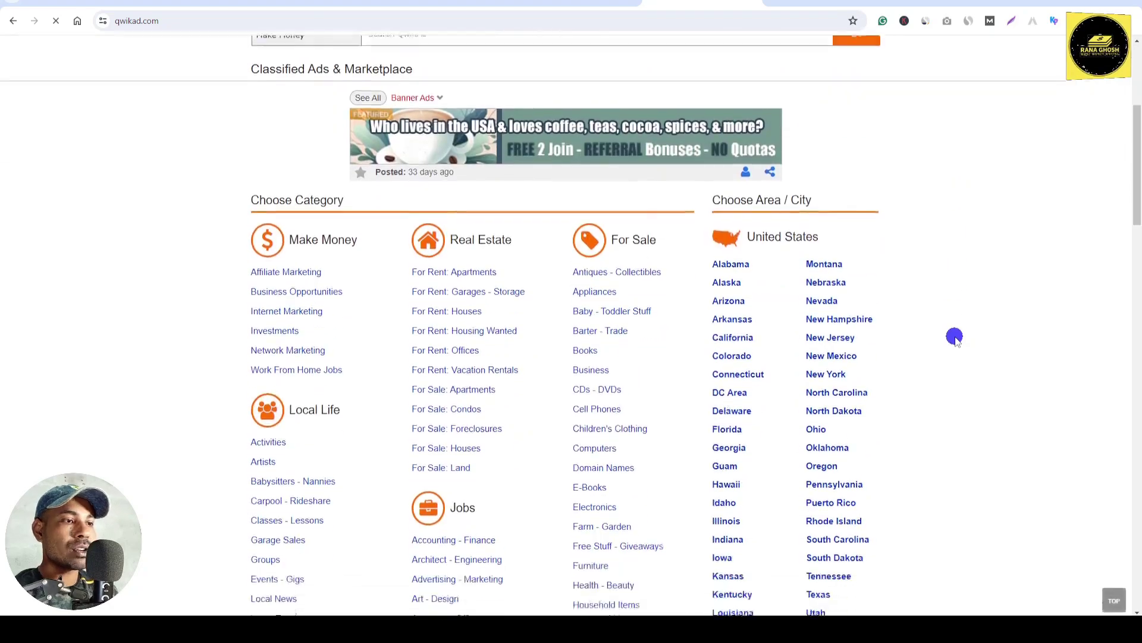
{"action": "scroll", "coordinate": [954, 335], "scroll_direction": "up", "scroll_amount": 6}
{"action": "scroll", "coordinate": [954, 335], "scroll_direction": "down", "scroll_amount": 5}
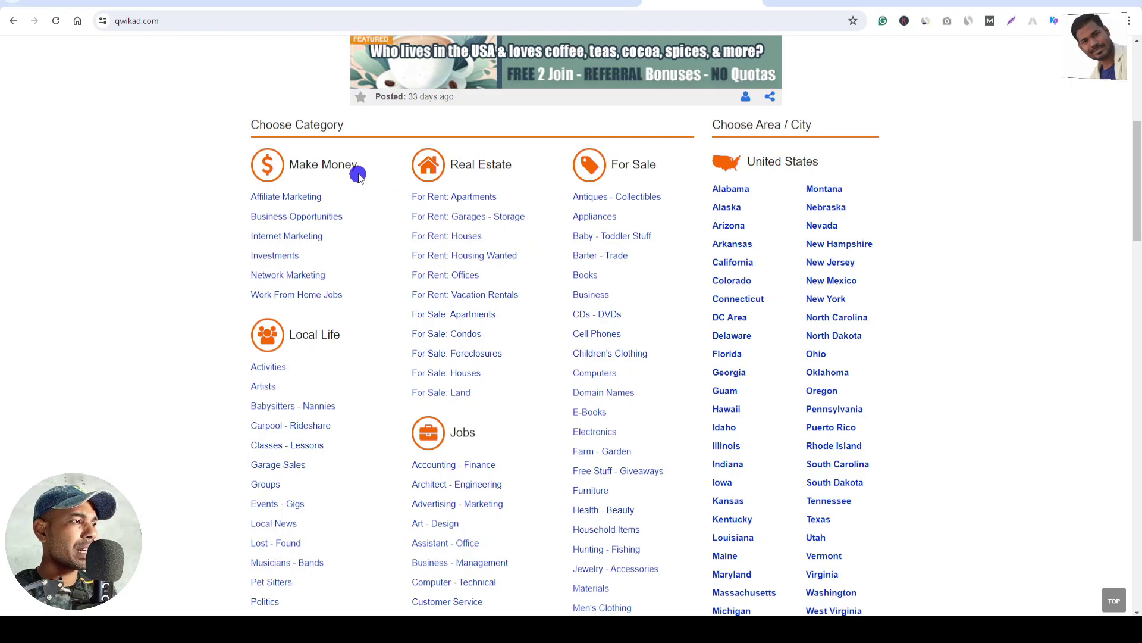
{"action": "left_click_drag", "start_coordinate": [360, 164], "coordinate": [294, 165]}
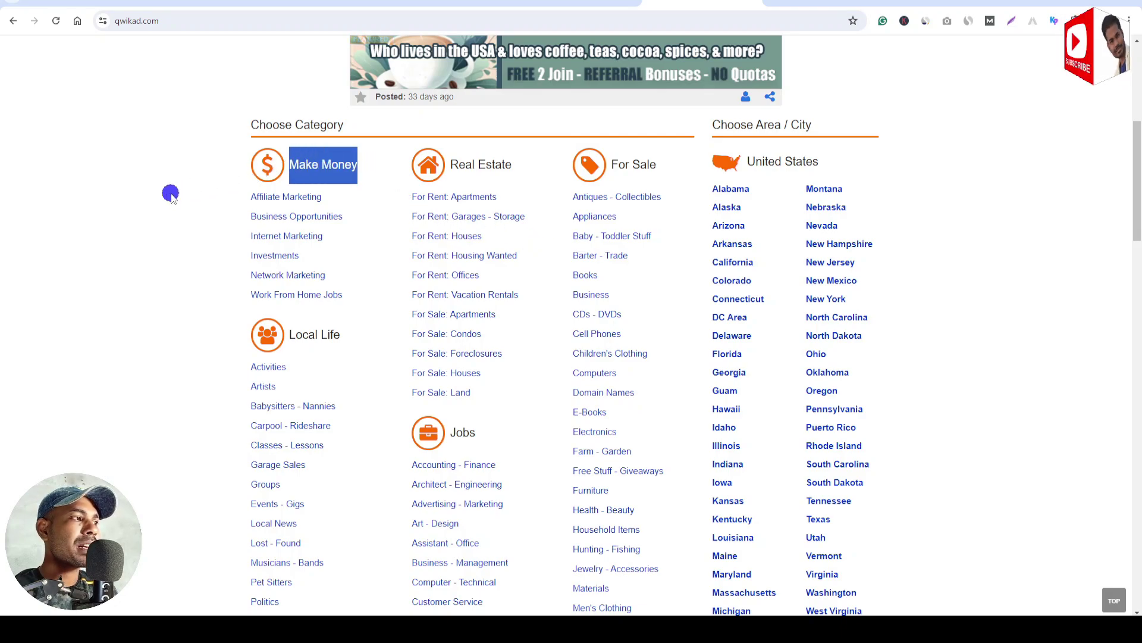
{"action": "left_click", "coordinate": [168, 194]}
{"action": "left_click_drag", "start_coordinate": [242, 197], "coordinate": [325, 196]}
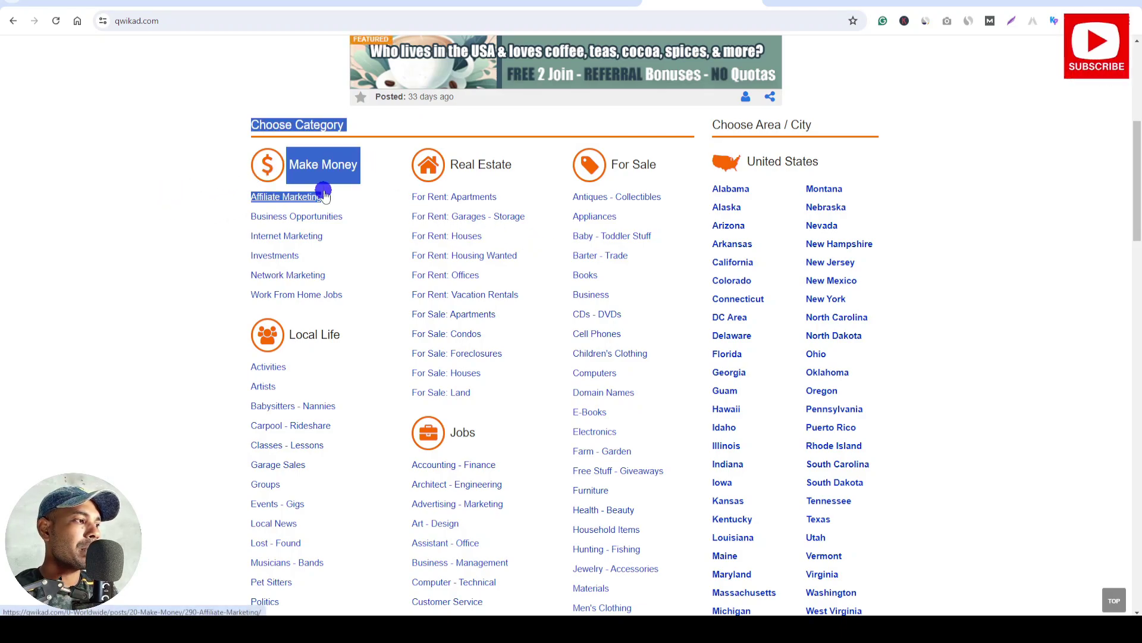
{"action": "left_click", "coordinate": [148, 224]}
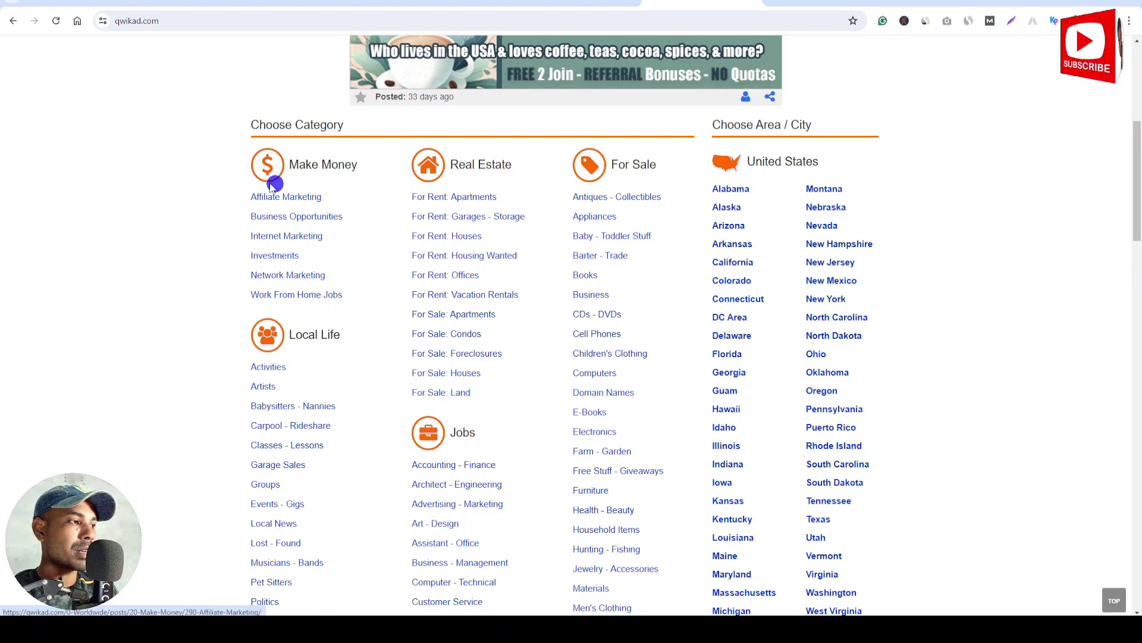
Look through the remaining category lists on the home page, including Real Estate, Jobs and For Sale.
{"action": "scroll", "coordinate": [306, 268], "scroll_direction": "down", "scroll_amount": 2}
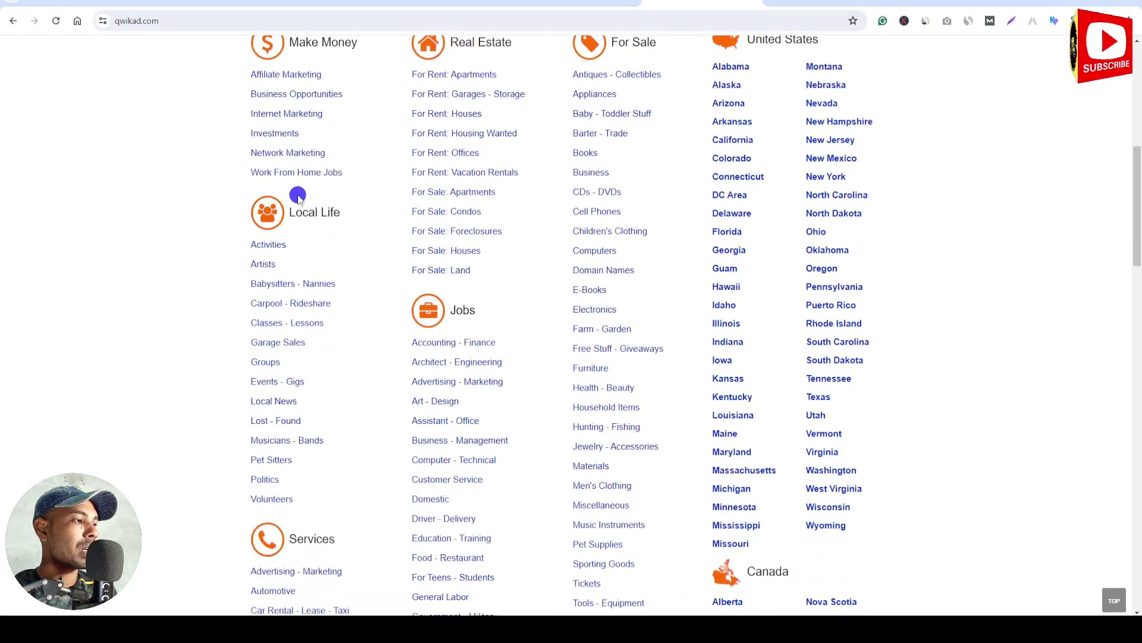
{"action": "scroll", "coordinate": [506, 339], "scroll_direction": "up", "scroll_amount": 2}
{"action": "scroll", "coordinate": [595, 286], "scroll_direction": "up", "scroll_amount": 2}
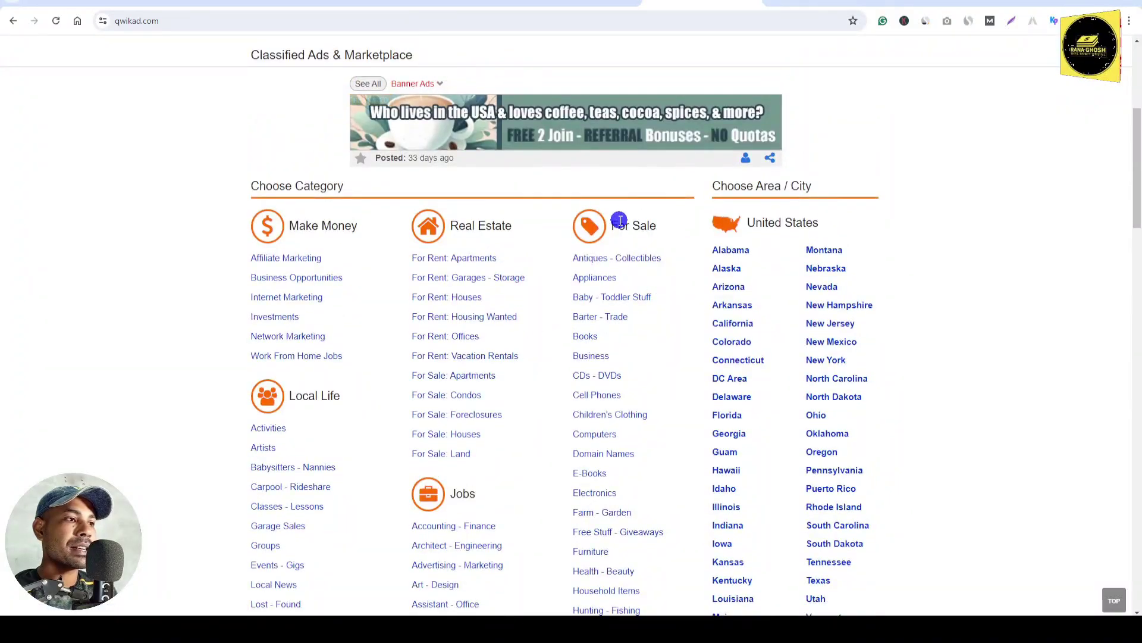
{"action": "scroll", "coordinate": [649, 255], "scroll_direction": "down", "scroll_amount": 2}
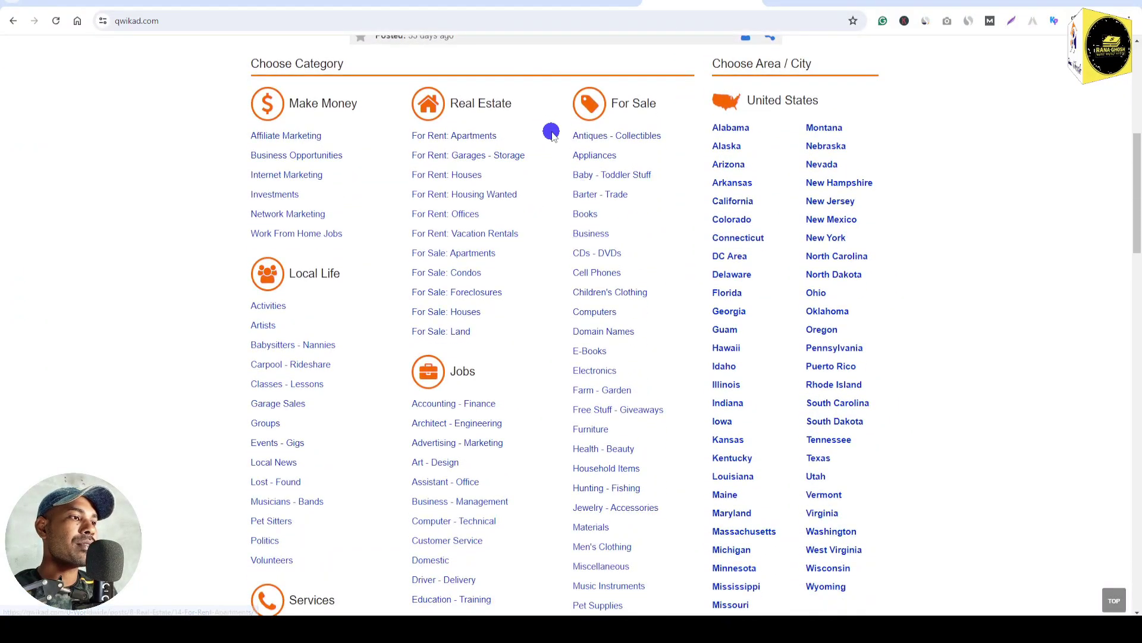
{"action": "left_click_drag", "start_coordinate": [551, 132], "coordinate": [673, 513]}
{"action": "scroll", "coordinate": [624, 222], "scroll_direction": "down", "scroll_amount": 4}
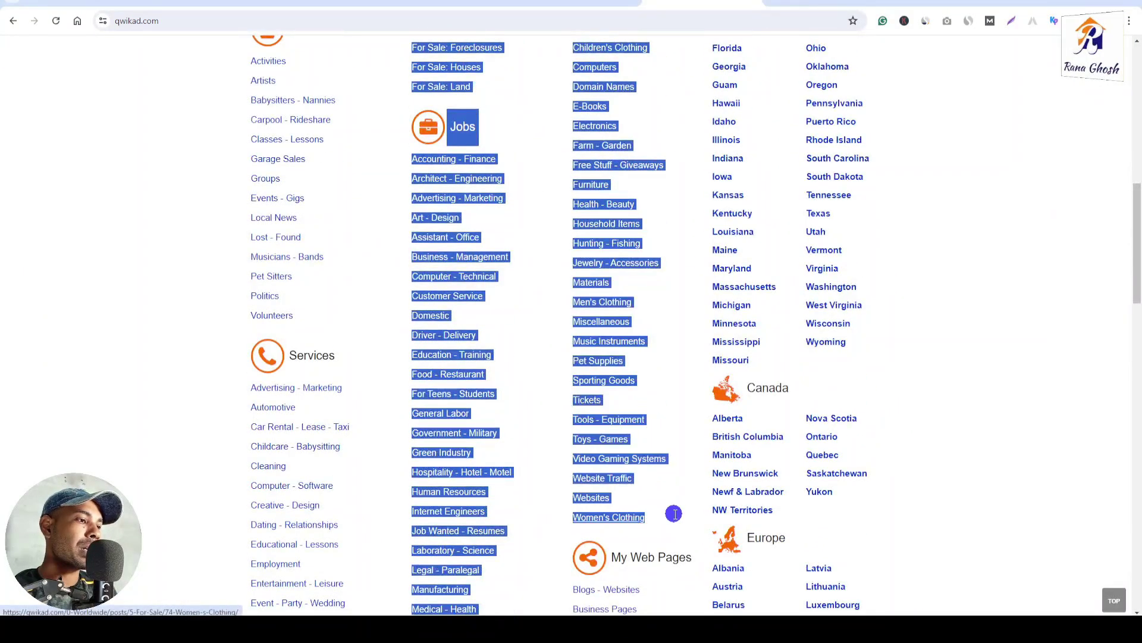
{"action": "left_click", "coordinate": [1025, 285]}
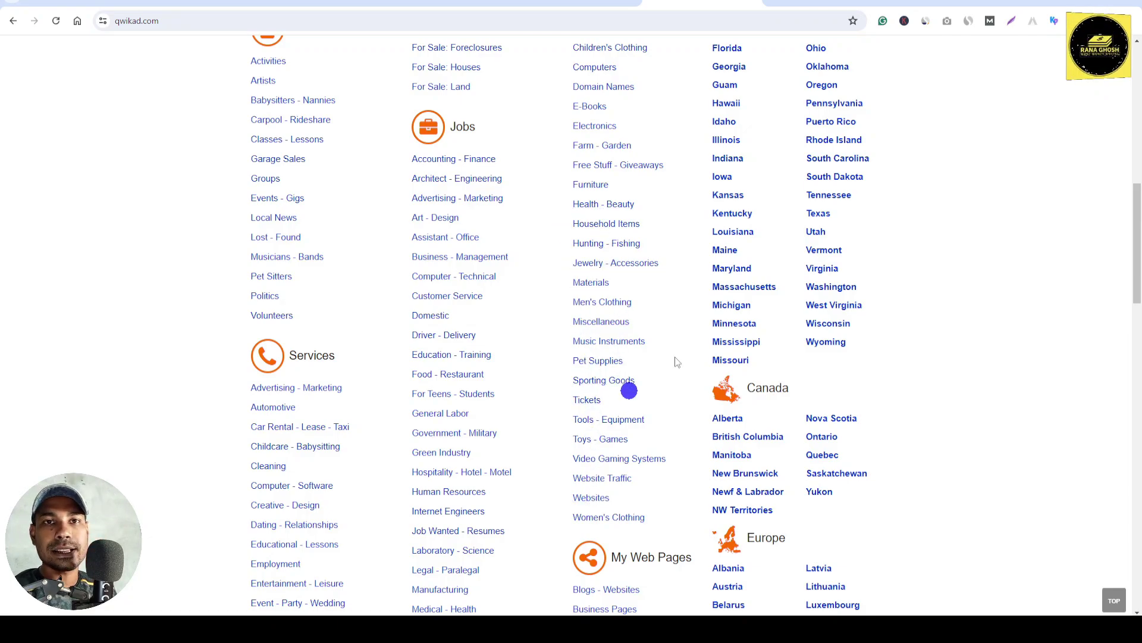
{"action": "scroll", "coordinate": [687, 250], "scroll_direction": "up", "scroll_amount": 12}
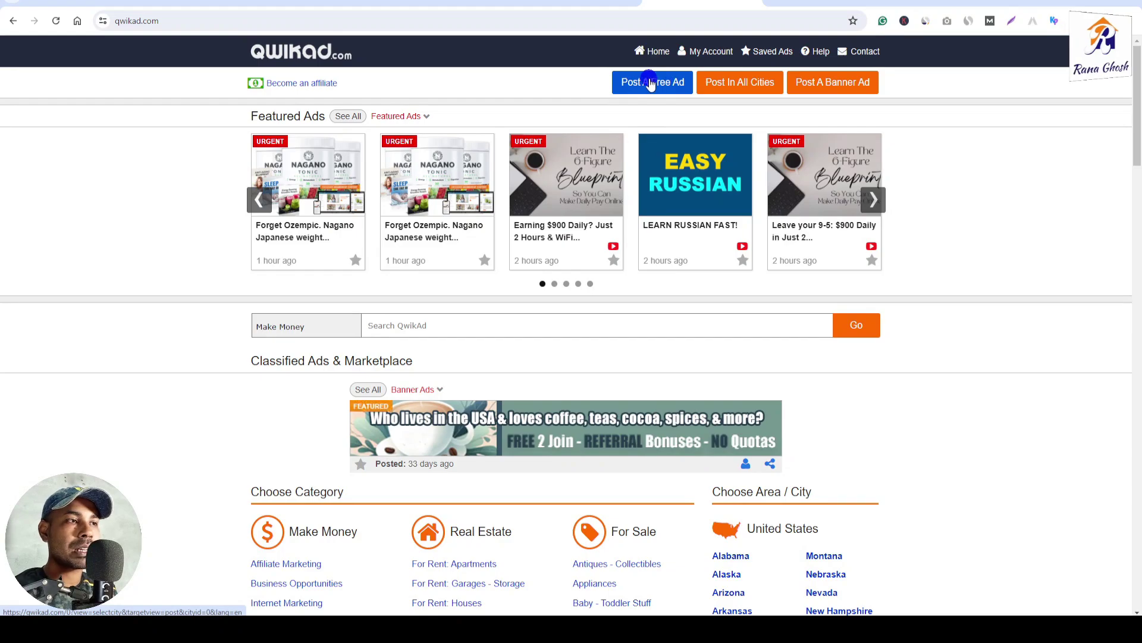
Start a free ad on qwikad.com and set its location to Maui, Hawaii, in the United States.
{"action": "left_click", "coordinate": [651, 83]}
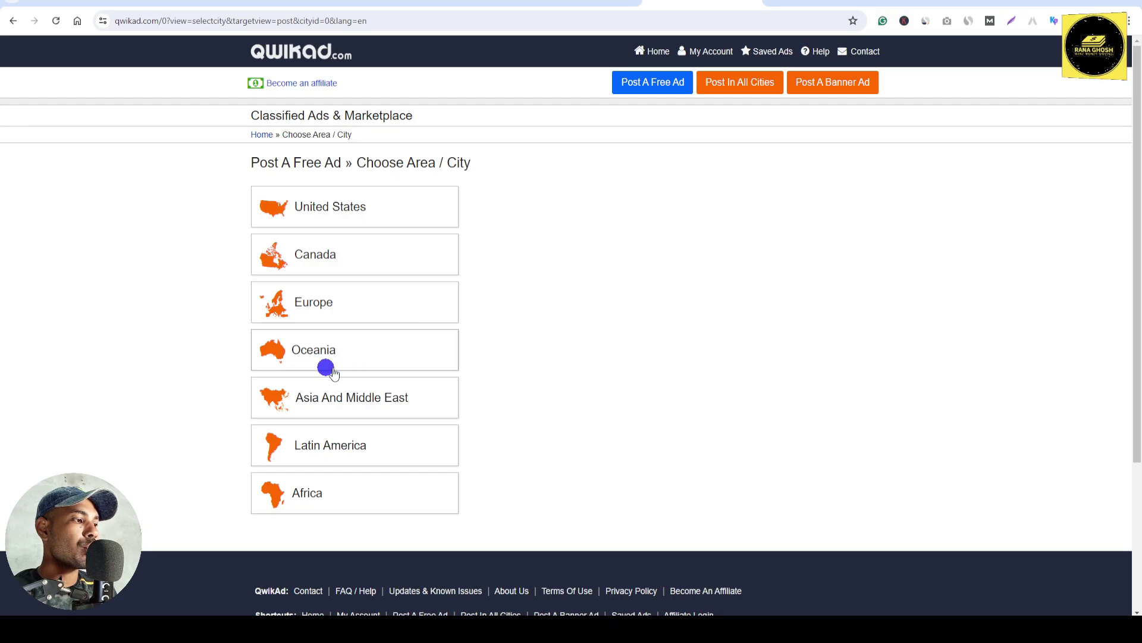
{"action": "left_click", "coordinate": [328, 213]}
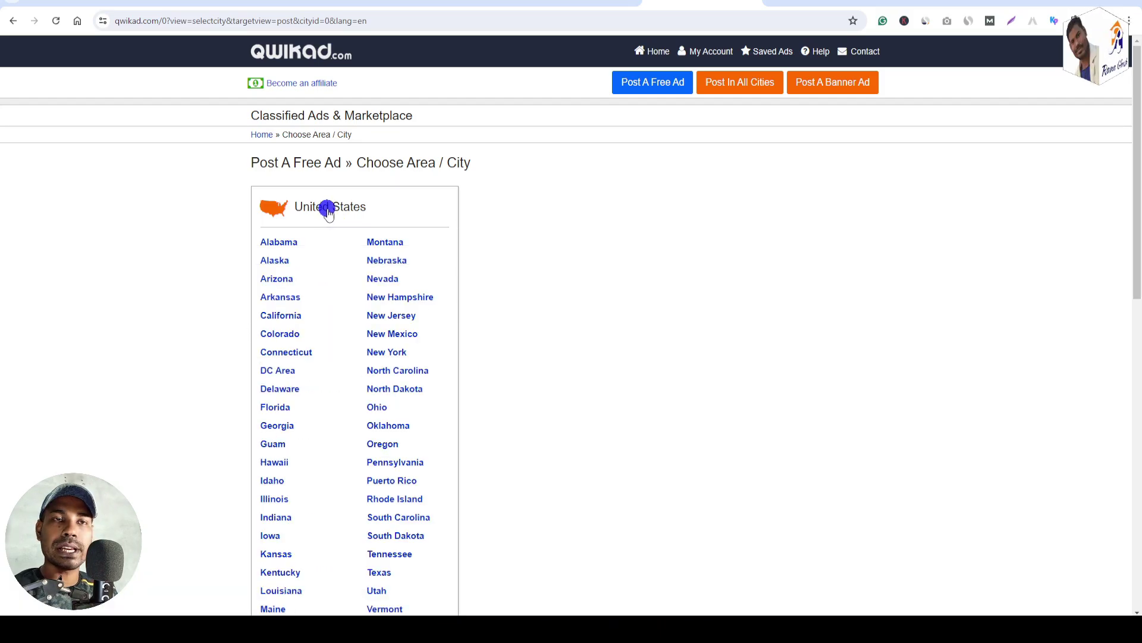
{"action": "scroll", "coordinate": [375, 247], "scroll_direction": "down", "scroll_amount": 5}
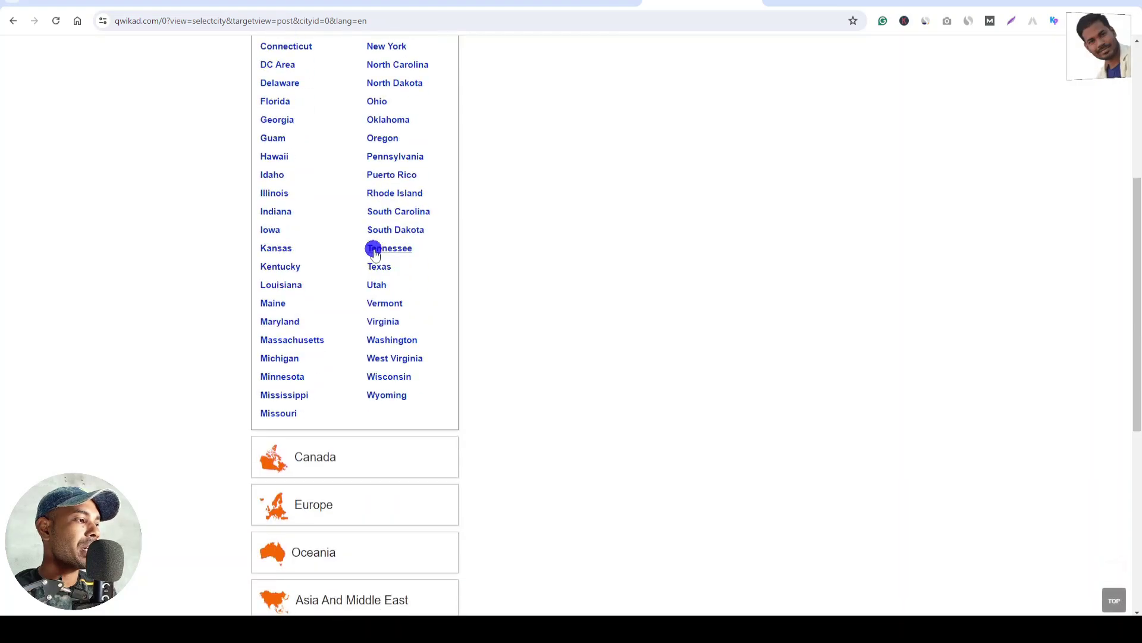
{"action": "left_click", "coordinate": [279, 159]}
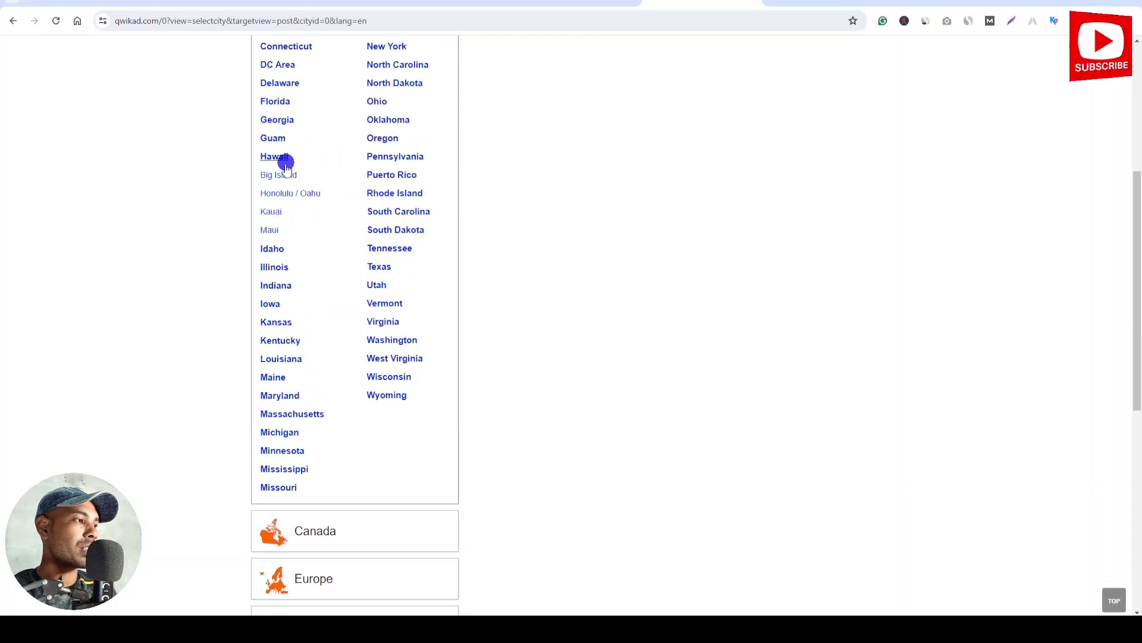
{"action": "left_click", "coordinate": [278, 232]}
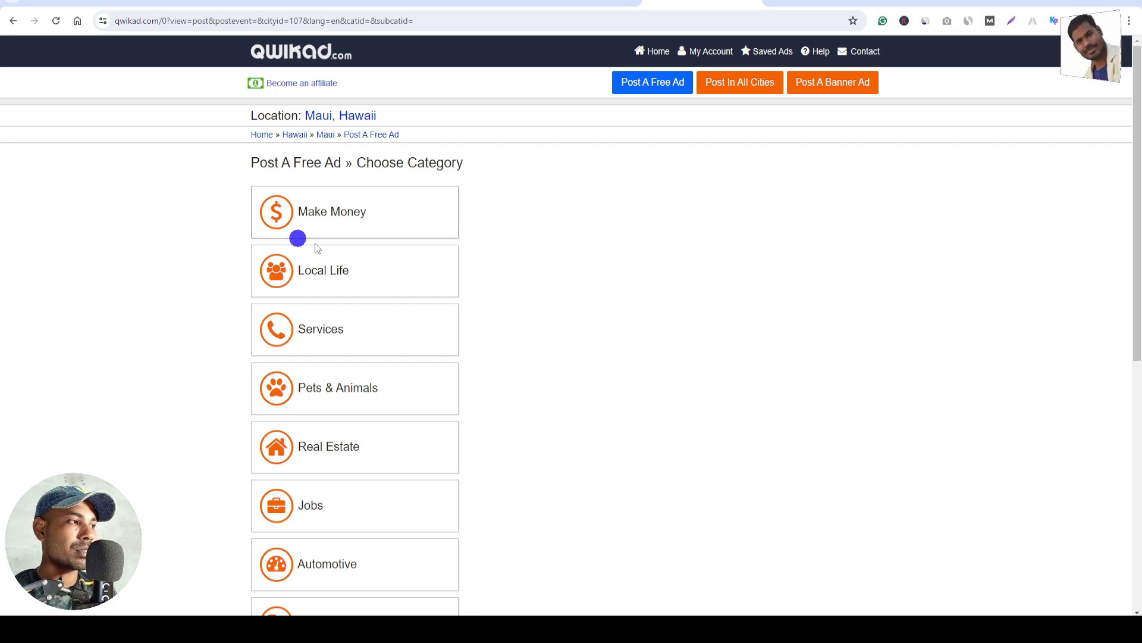
Review the ad categories and choose Affiliate Marketing under Make Money for the free ad.
{"action": "scroll", "coordinate": [423, 245], "scroll_direction": "down", "scroll_amount": 2}
{"action": "scroll", "coordinate": [482, 260], "scroll_direction": "up", "scroll_amount": 2}
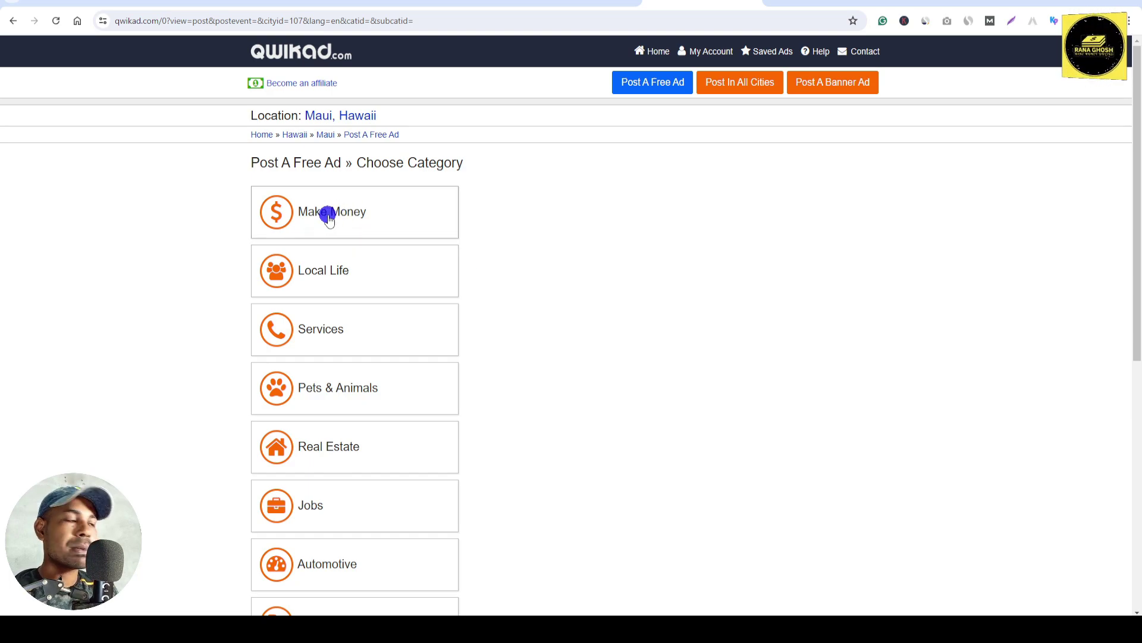
{"action": "scroll", "coordinate": [339, 214], "scroll_direction": "down", "scroll_amount": 5}
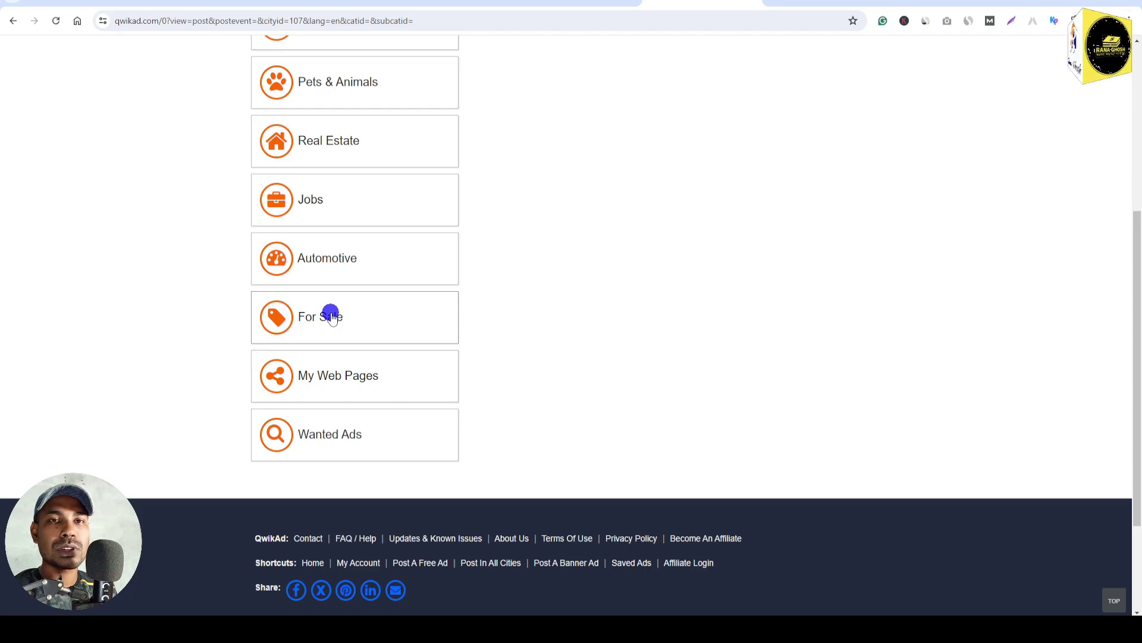
{"action": "scroll", "coordinate": [563, 309], "scroll_direction": "up", "scroll_amount": 5}
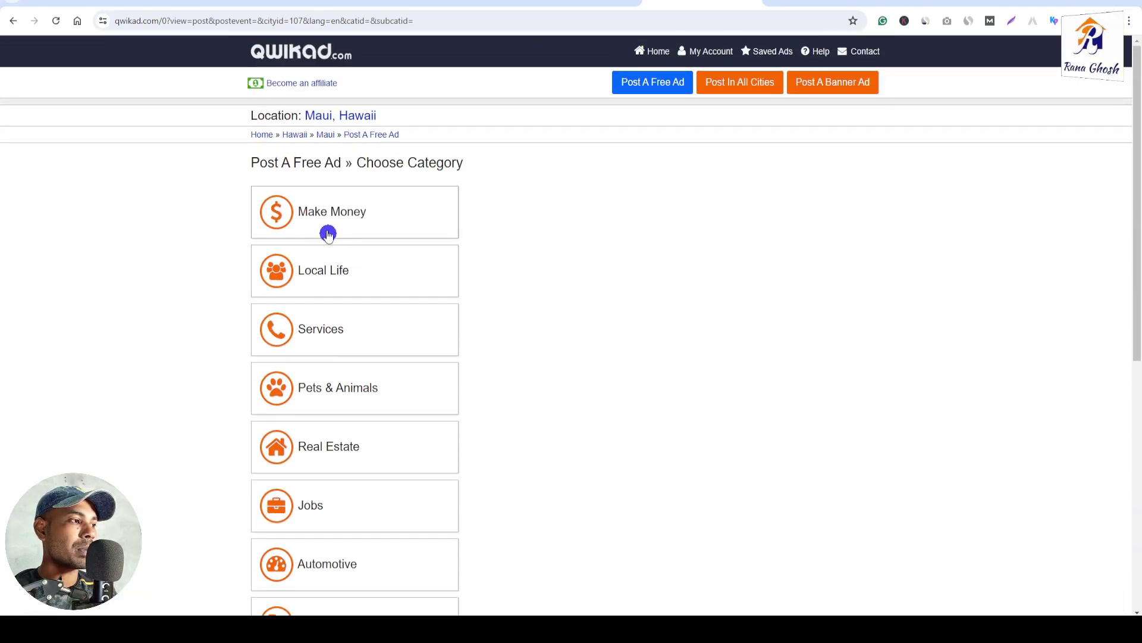
{"action": "left_click", "coordinate": [321, 210]}
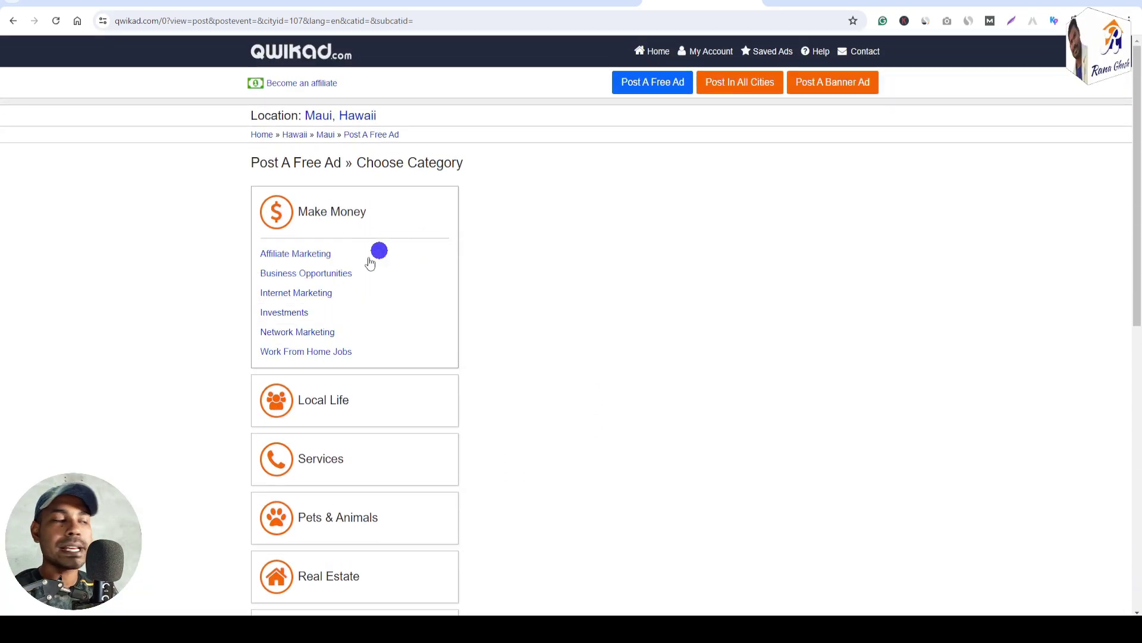
{"action": "left_click", "coordinate": [304, 255]}
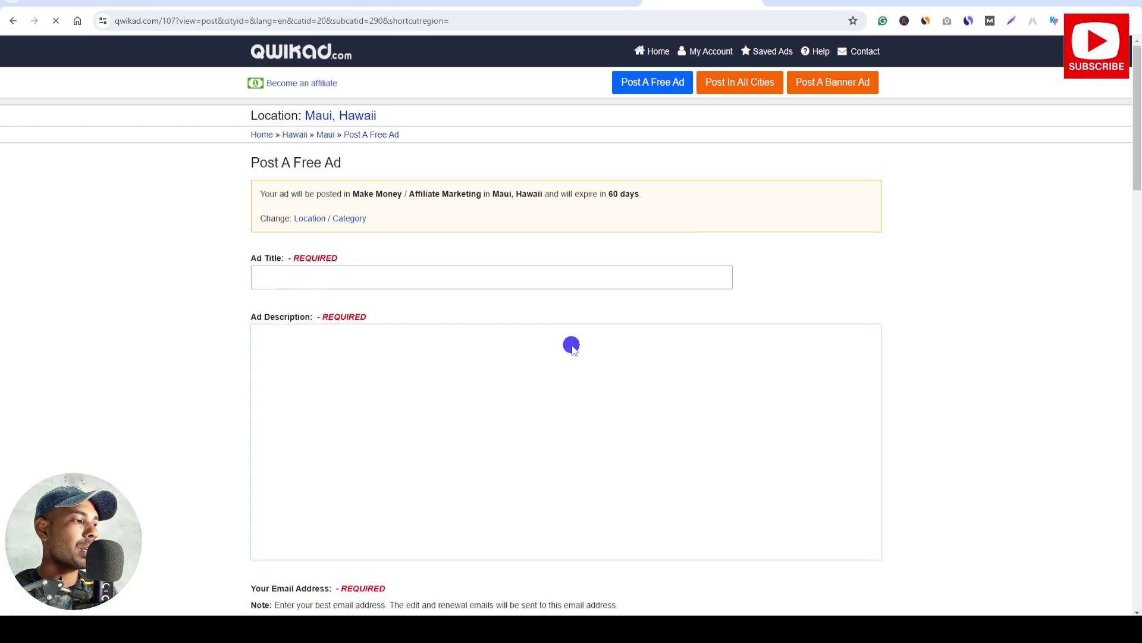
Check the required Ad Title and Ad Description fields of the free ad form.
{"action": "left_click", "coordinate": [322, 278]}
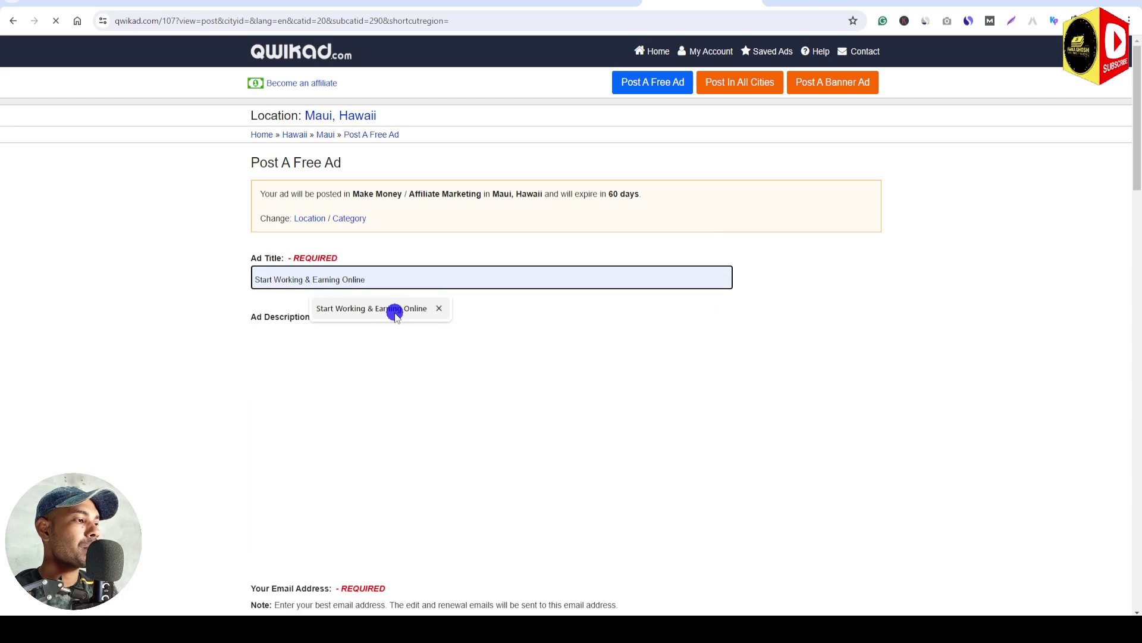
{"action": "left_click", "coordinate": [226, 298]}
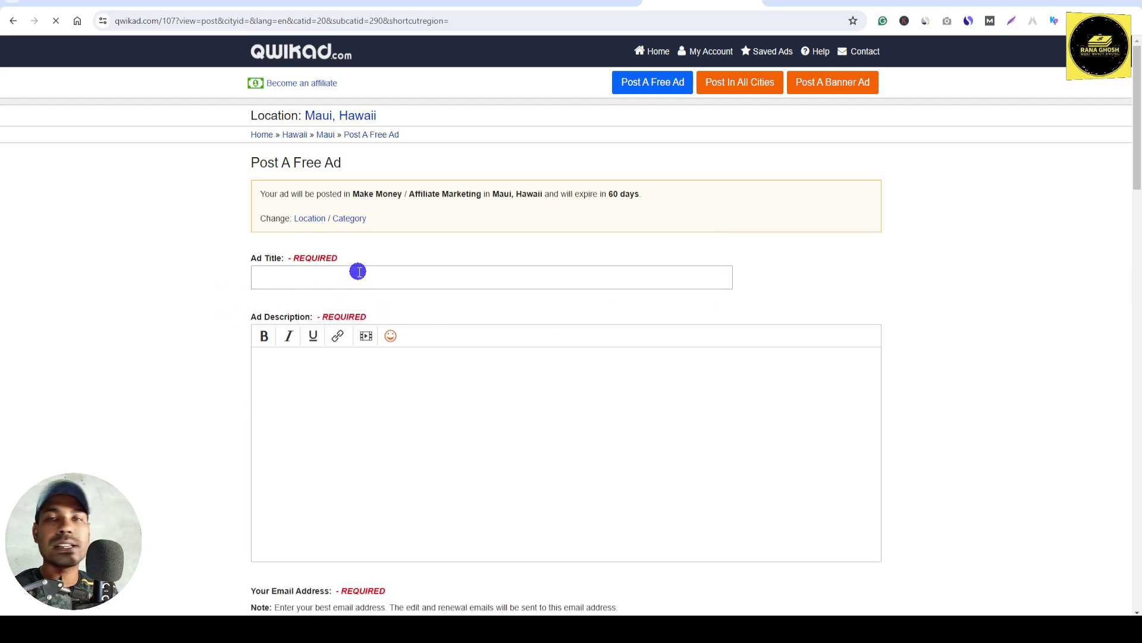
{"action": "scroll", "coordinate": [363, 271], "scroll_direction": "down", "scroll_amount": 1}
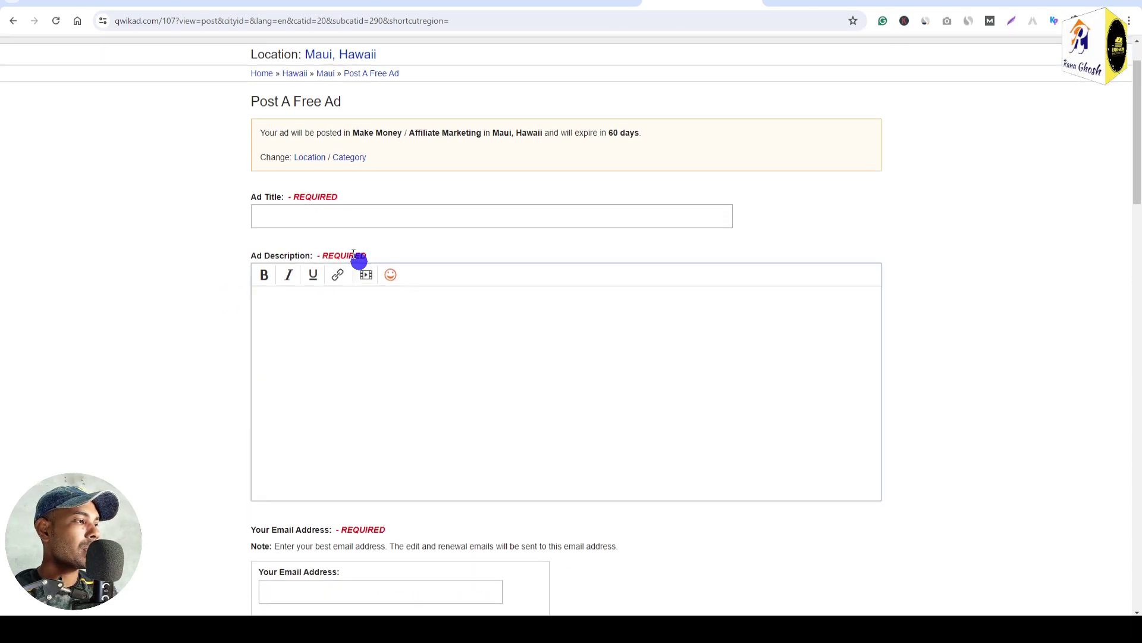
{"action": "scroll", "coordinate": [453, 257], "scroll_direction": "down", "scroll_amount": 2}
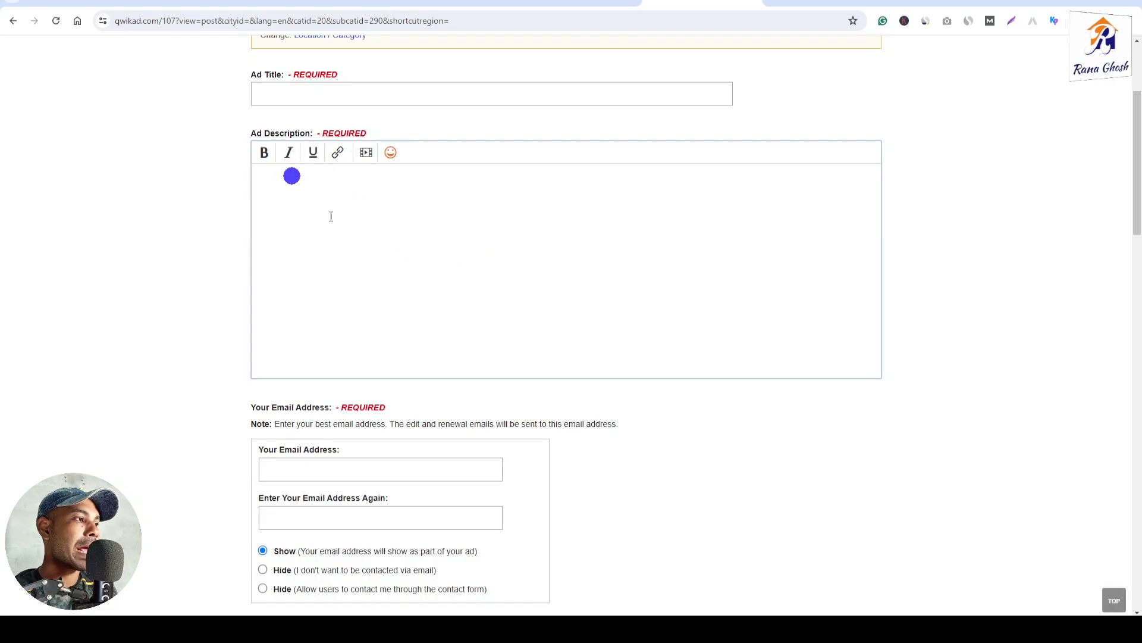
Enter the placeholder text "xtyhfg hfgh" in the ad description, with a gap between the two words.
{"action": "left_click", "coordinate": [291, 176]}
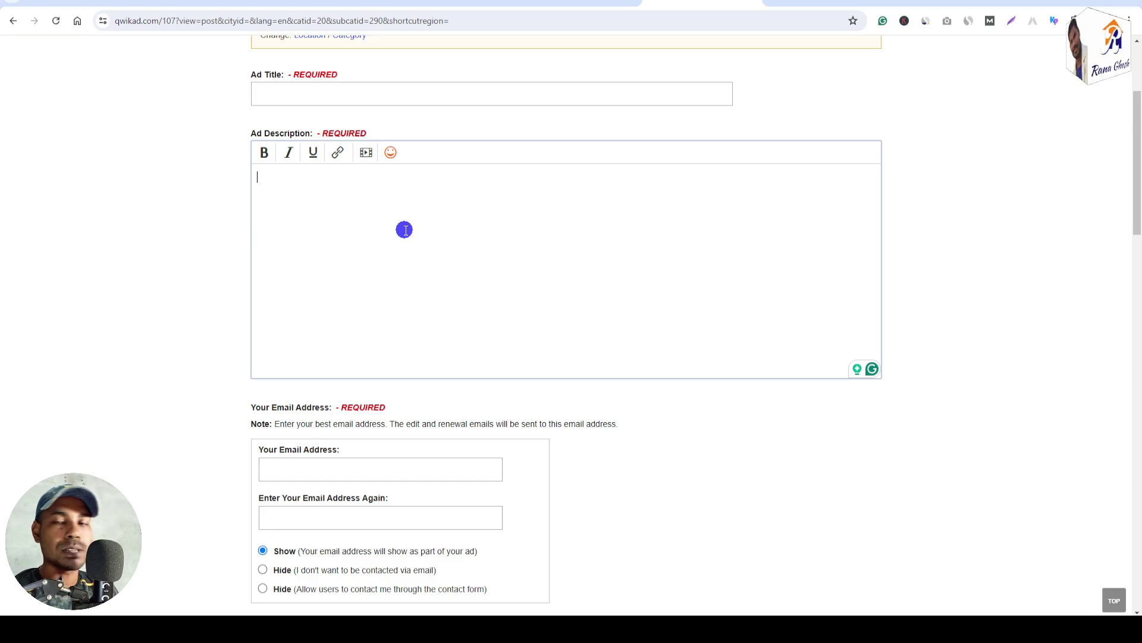
{"action": "type", "text": "xtyhfgjfgh"}
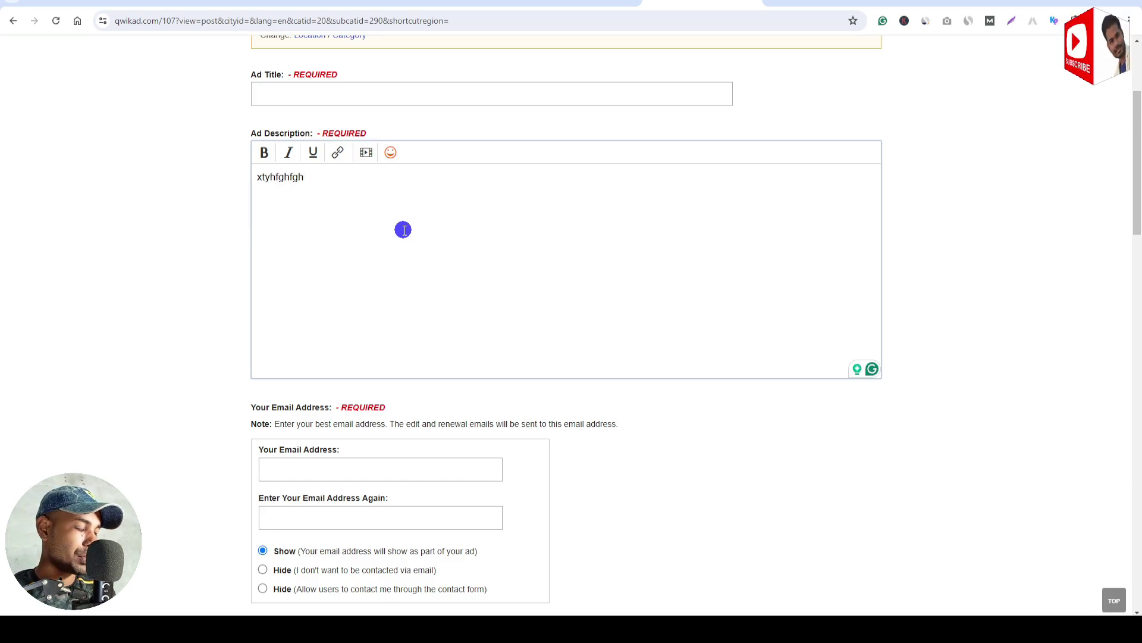
{"action": "left_click", "coordinate": [286, 177]}
{"action": "type", "text": "fg"}
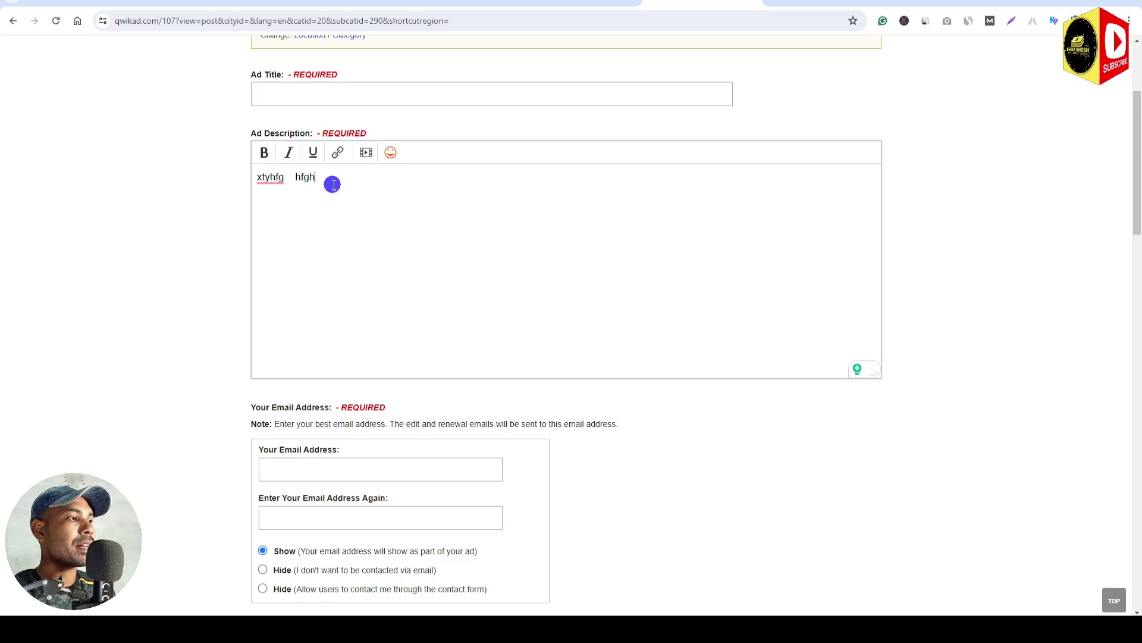
Look at the Insert / Edit Link options for the word "hfgh" in the ad description and close them without adding a link.
{"action": "left_click_drag", "start_coordinate": [331, 183], "coordinate": [295, 181]}
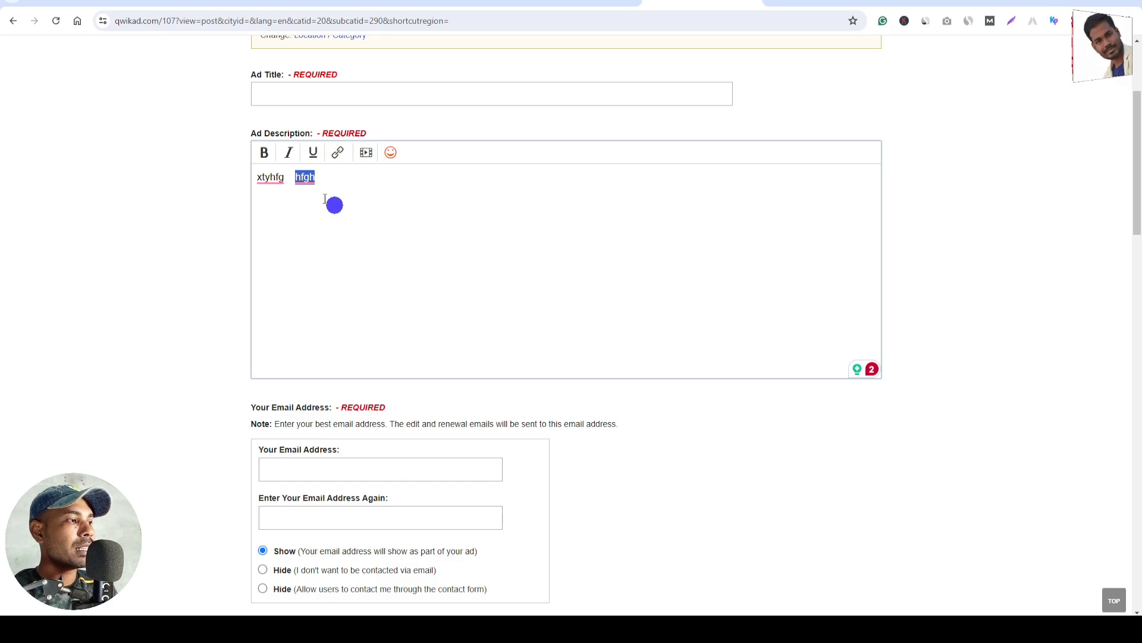
{"action": "mouse_move", "coordinate": [300, 180]}
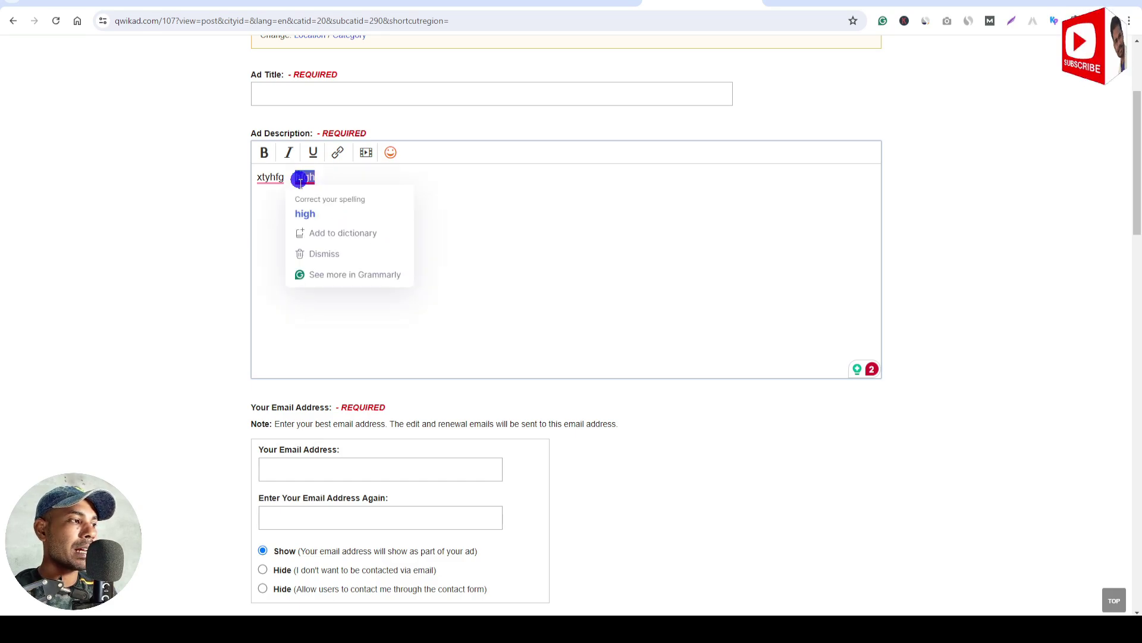
{"action": "left_click", "coordinate": [337, 152]}
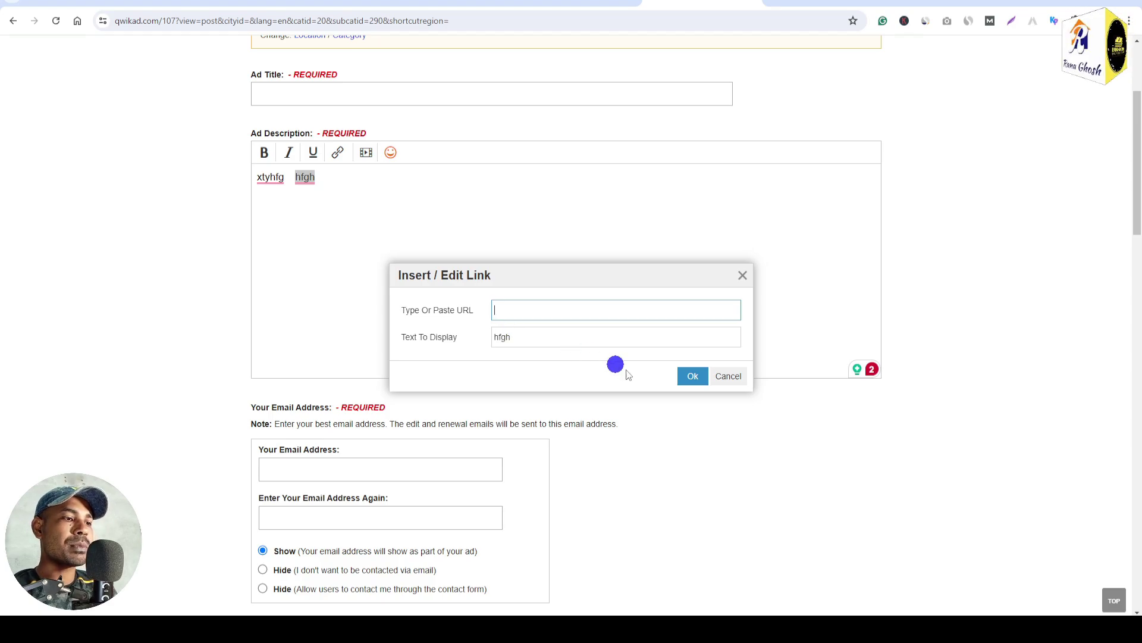
{"action": "left_click", "coordinate": [742, 274]}
Examine the form's email address and visibility options, the commission and earning potential field, and the optional price settings.
{"action": "scroll", "coordinate": [848, 356], "scroll_direction": "down", "scroll_amount": 5}
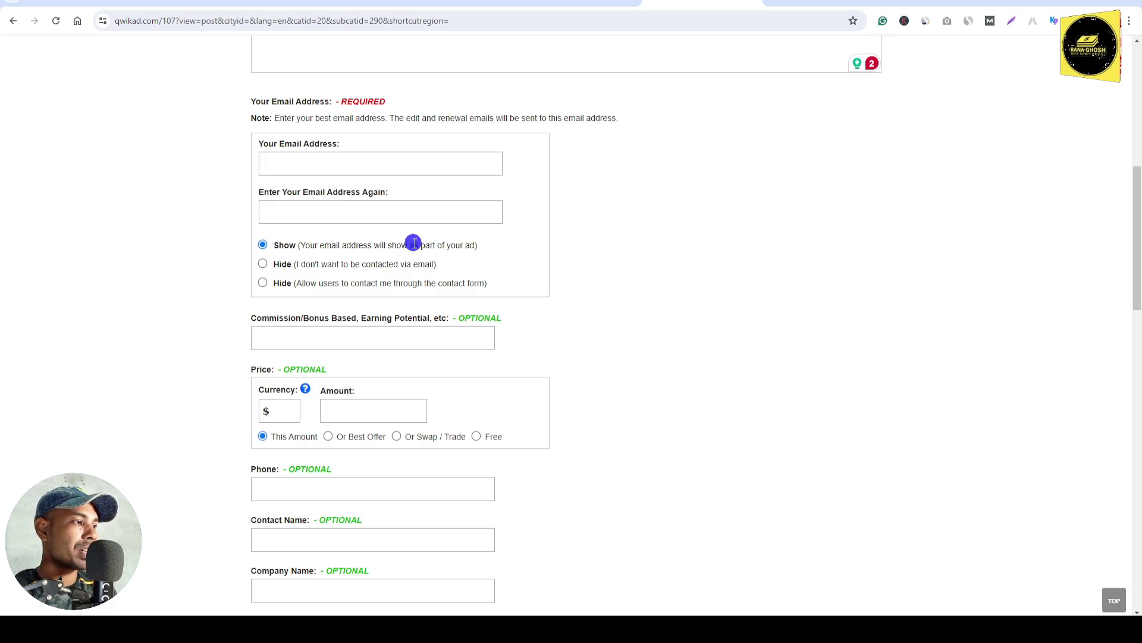
{"action": "scroll", "coordinate": [413, 242], "scroll_direction": "down", "scroll_amount": 2}
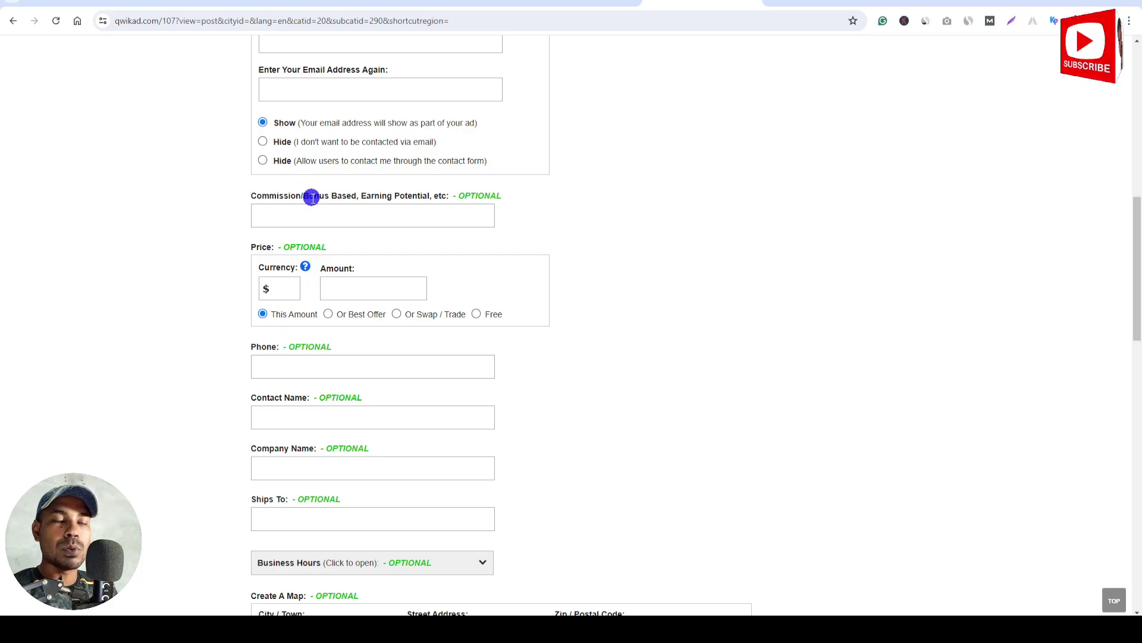
{"action": "left_click_drag", "start_coordinate": [250, 195], "coordinate": [449, 197]}
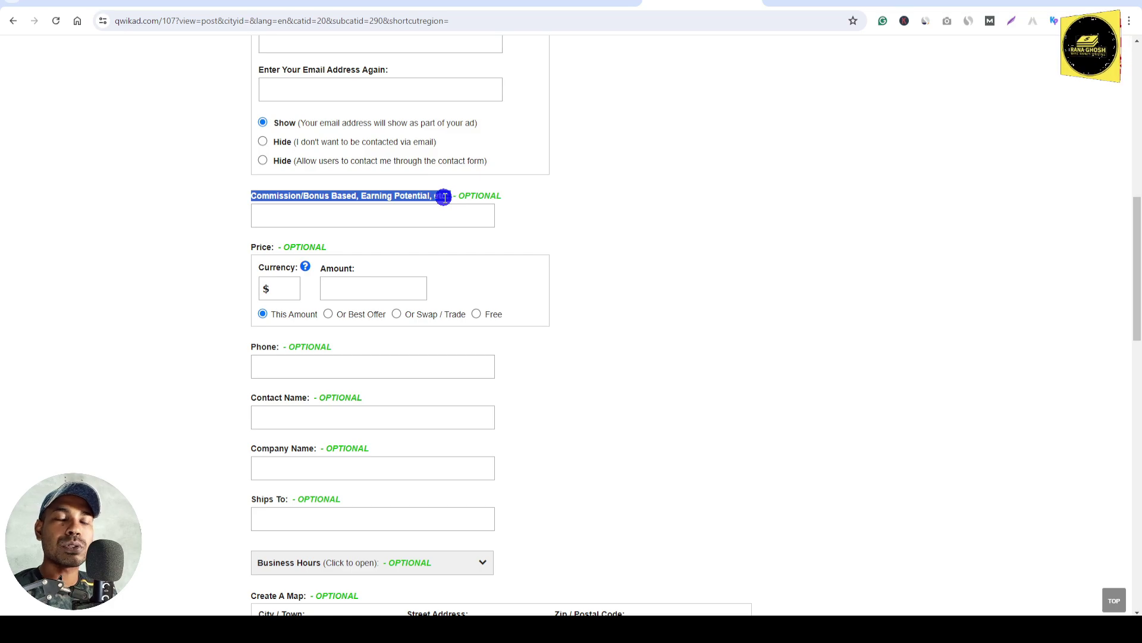
{"action": "left_click", "coordinate": [294, 197]}
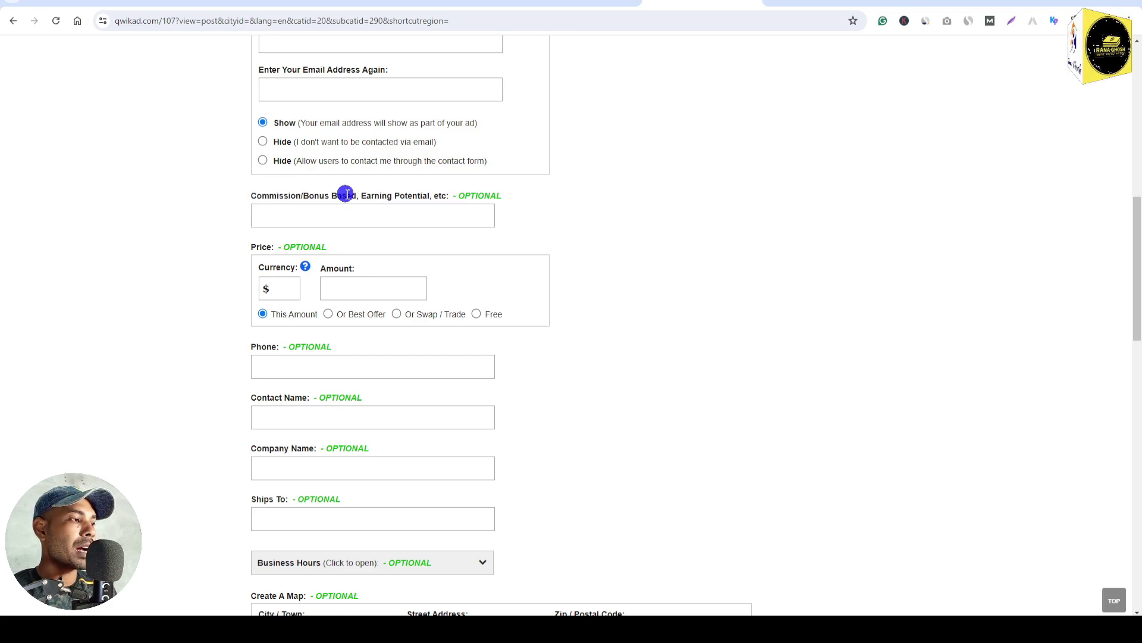
{"action": "left_click_drag", "start_coordinate": [330, 196], "coordinate": [423, 196]}
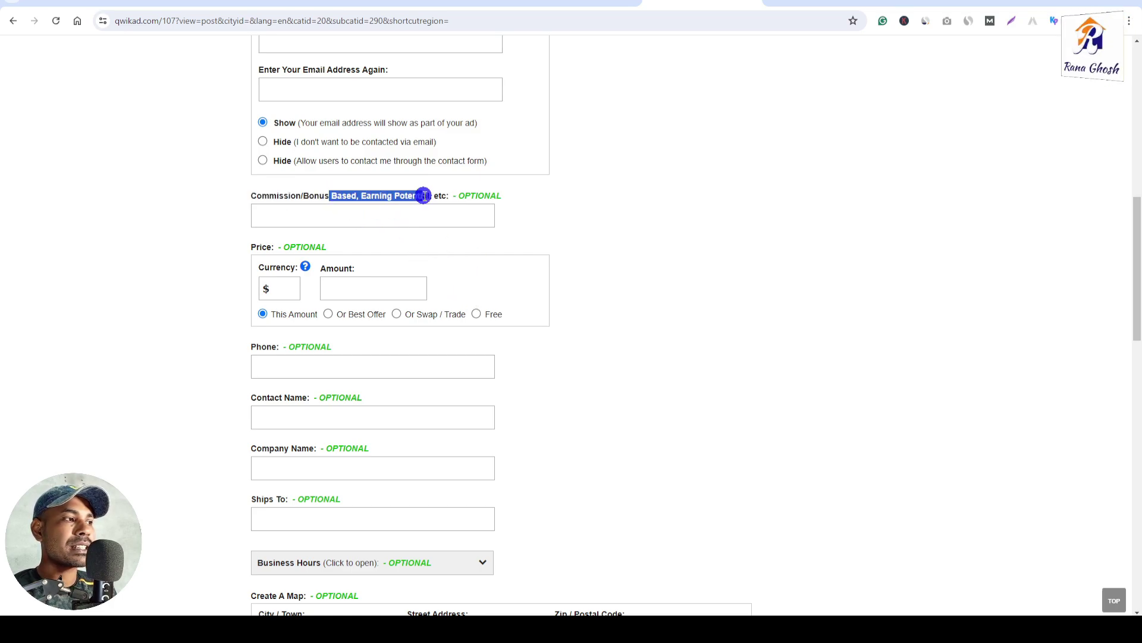
{"action": "scroll", "coordinate": [358, 180], "scroll_direction": "down", "scroll_amount": 2}
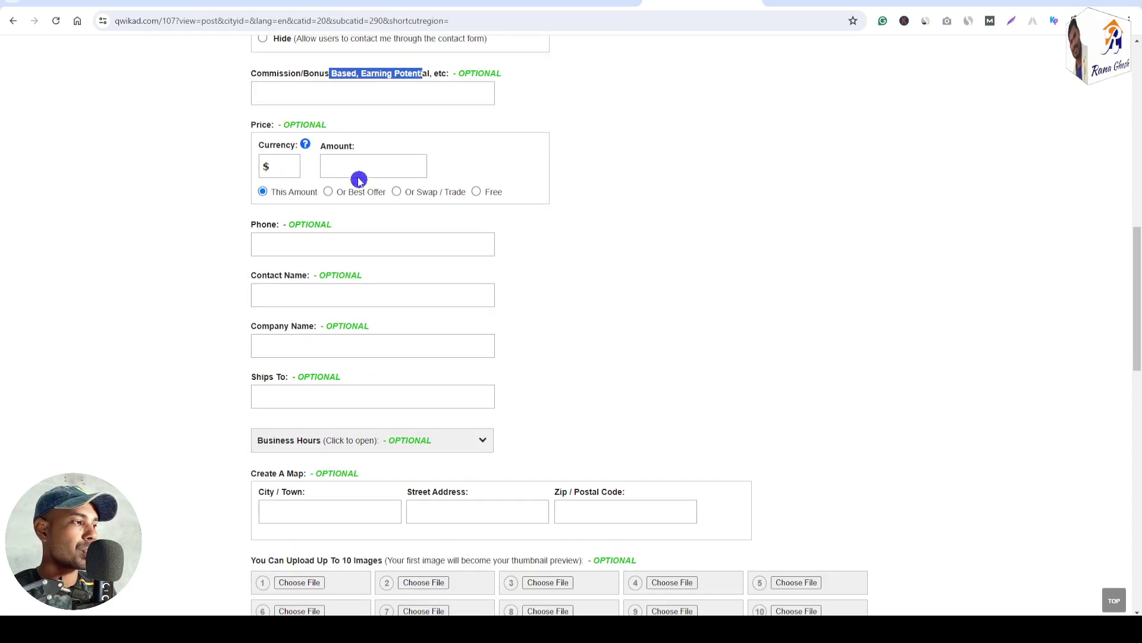
{"action": "left_click_drag", "start_coordinate": [326, 125], "coordinate": [286, 119]}
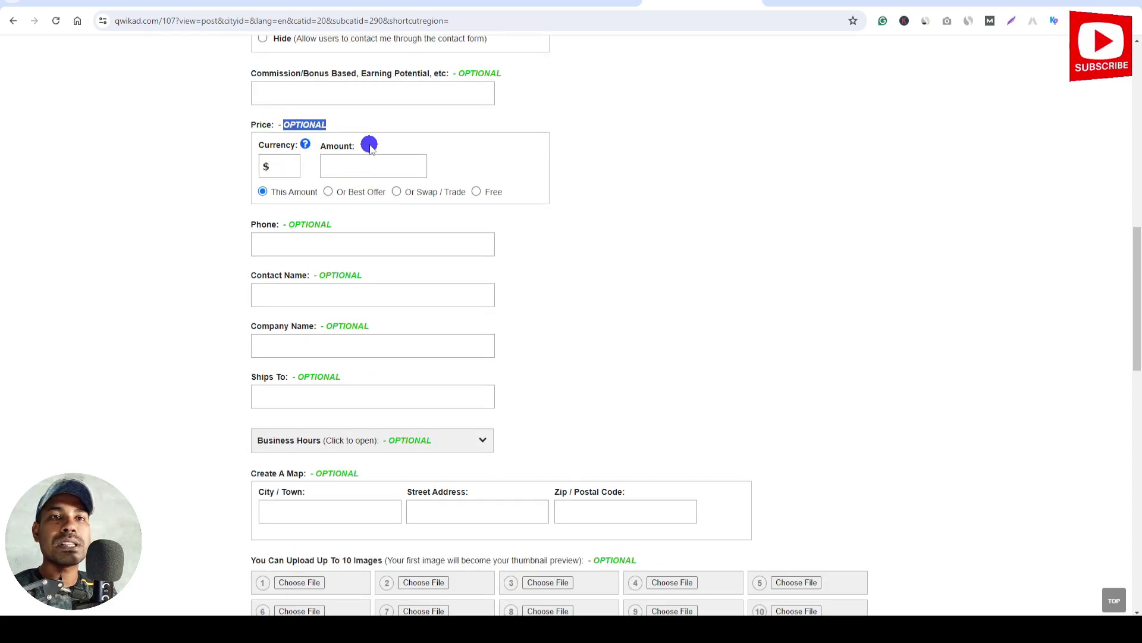
{"action": "left_click", "coordinate": [333, 150]}
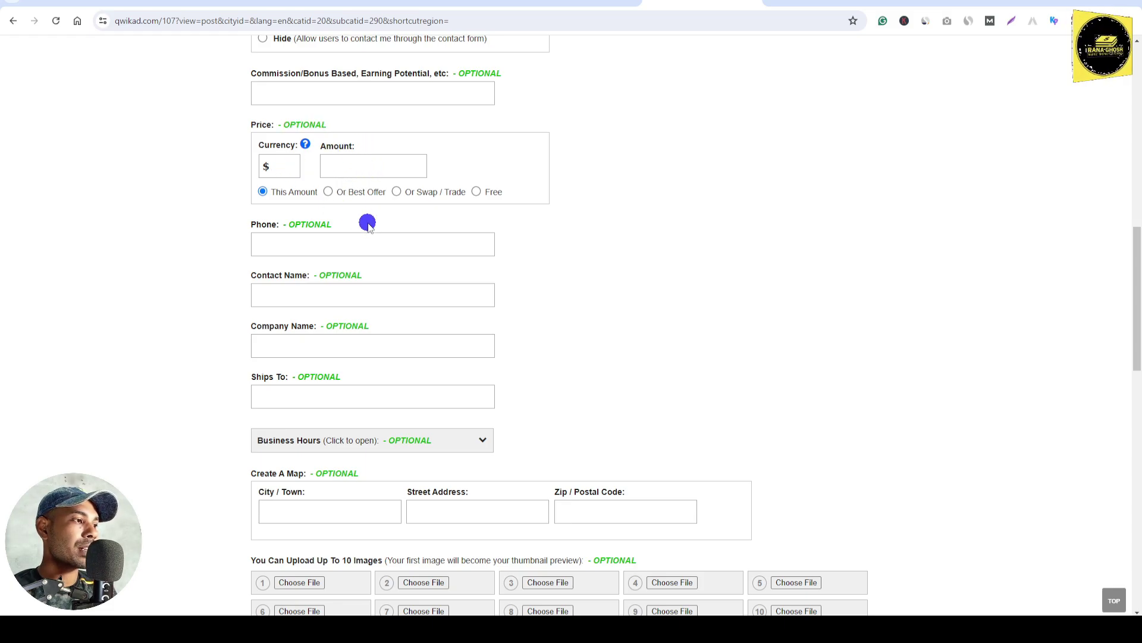
Look over the optional contact, company, business hours, map and image upload fields of the ad form.
{"action": "scroll", "coordinate": [368, 223], "scroll_direction": "down", "scroll_amount": 2}
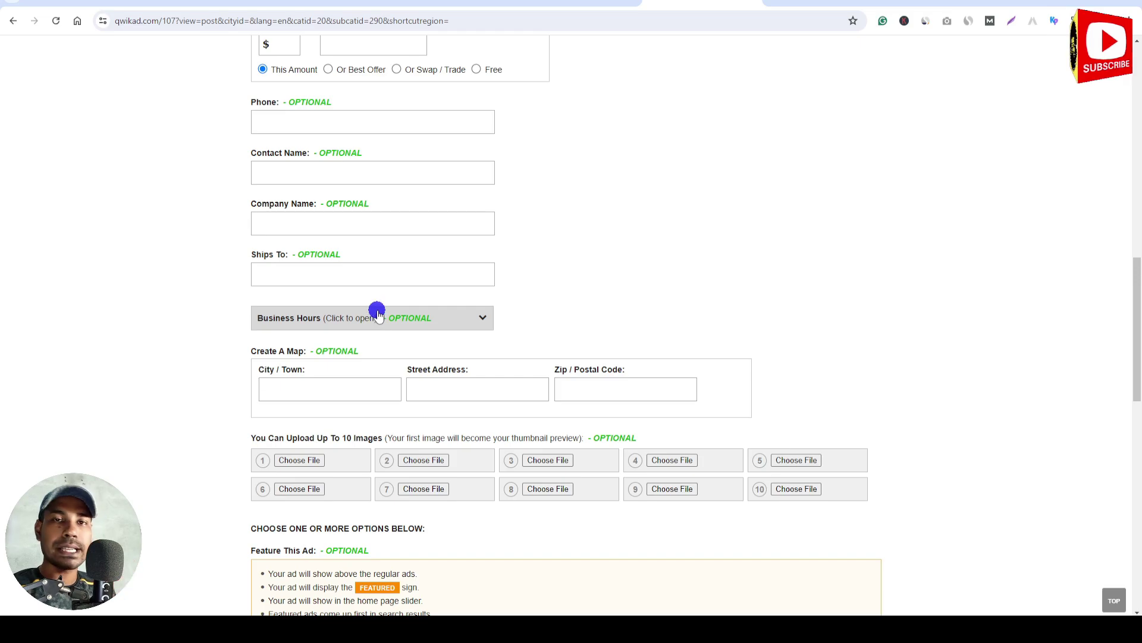
{"action": "scroll", "coordinate": [416, 310], "scroll_direction": "down", "scroll_amount": 3}
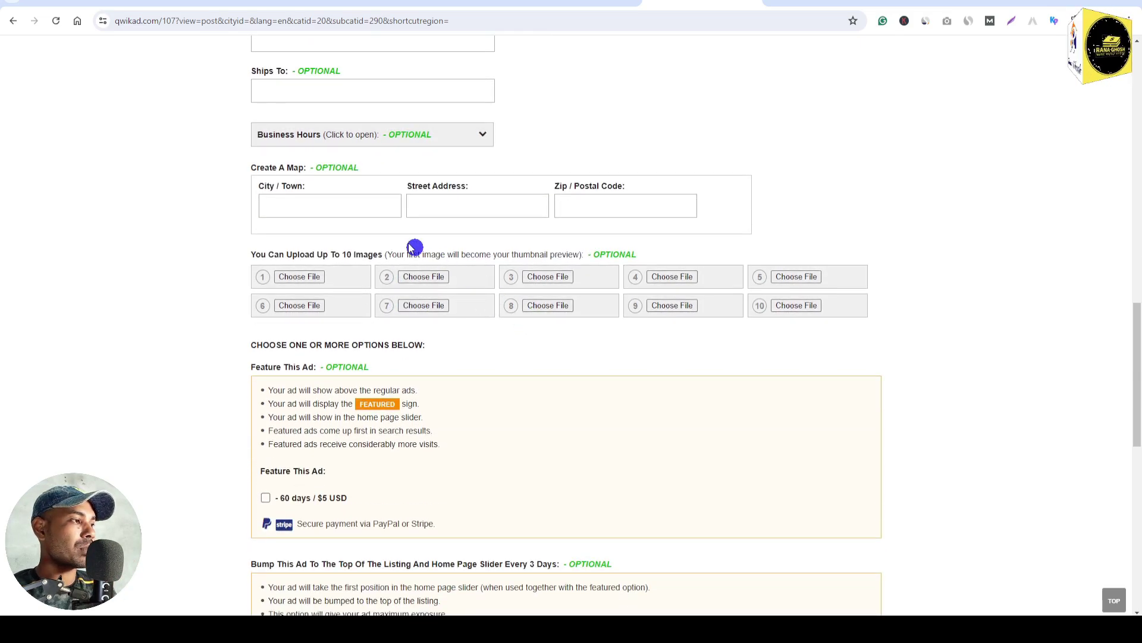
{"action": "scroll", "coordinate": [454, 250], "scroll_direction": "down", "scroll_amount": 1}
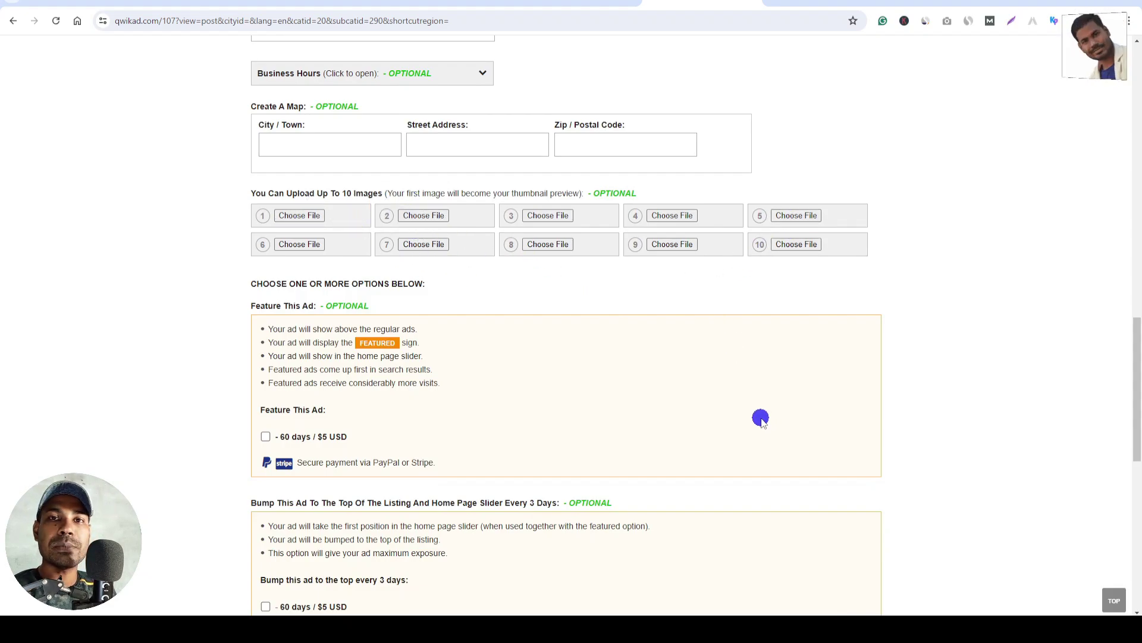
Examine the price and listed benefits of the paid Feature This Ad option.
{"action": "scroll", "coordinate": [761, 418], "scroll_direction": "down", "scroll_amount": 3}
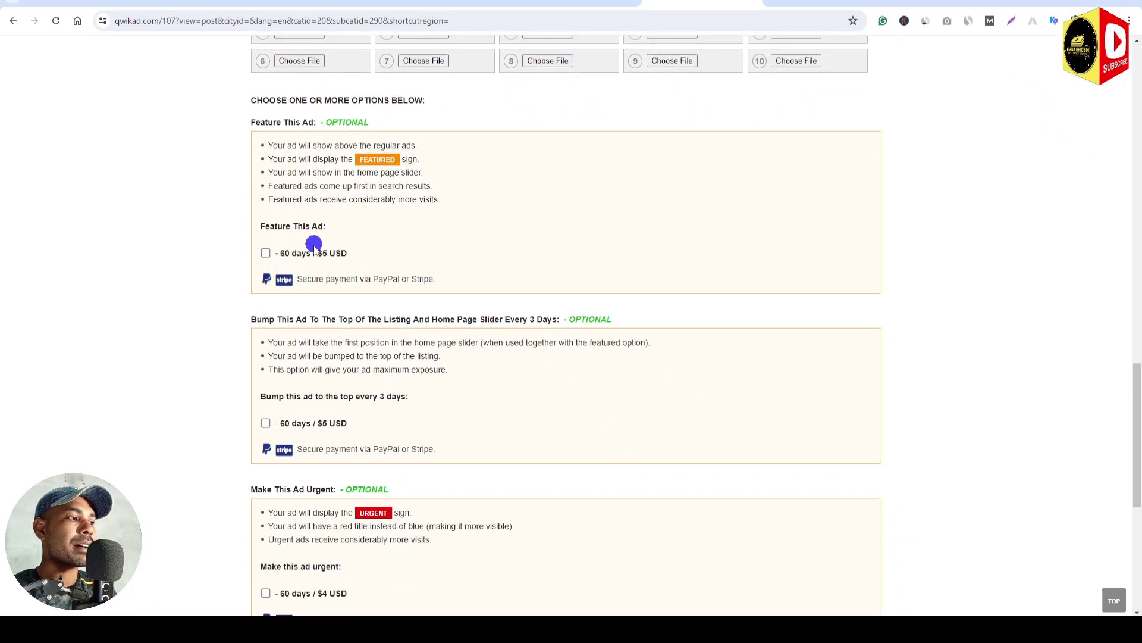
{"action": "left_click_drag", "start_coordinate": [329, 254], "coordinate": [439, 258]}
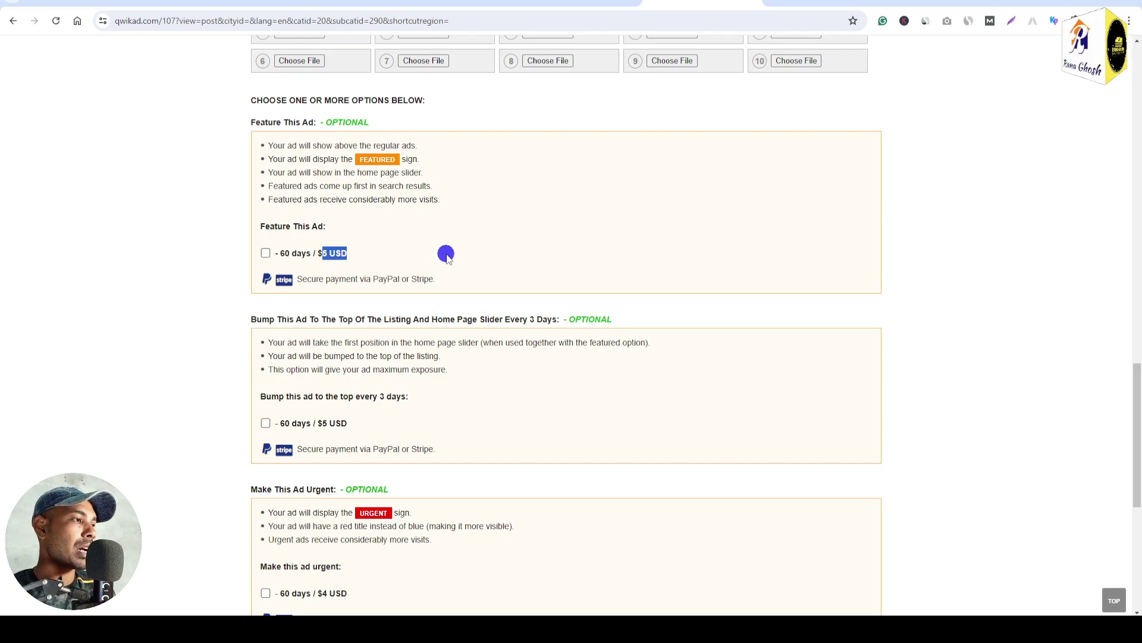
{"action": "left_click_drag", "start_coordinate": [282, 145], "coordinate": [416, 146]}
{"action": "left_click_drag", "start_coordinate": [319, 160], "coordinate": [430, 176]}
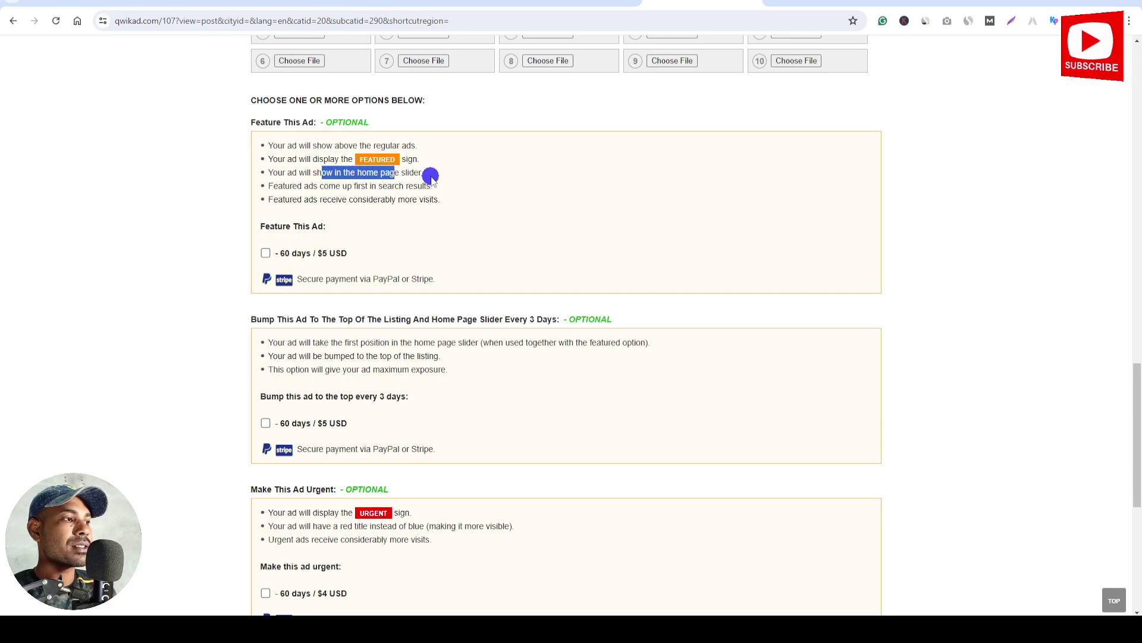
{"action": "left_click", "coordinate": [431, 176]}
{"action": "left_click_drag", "start_coordinate": [308, 185], "coordinate": [438, 186]}
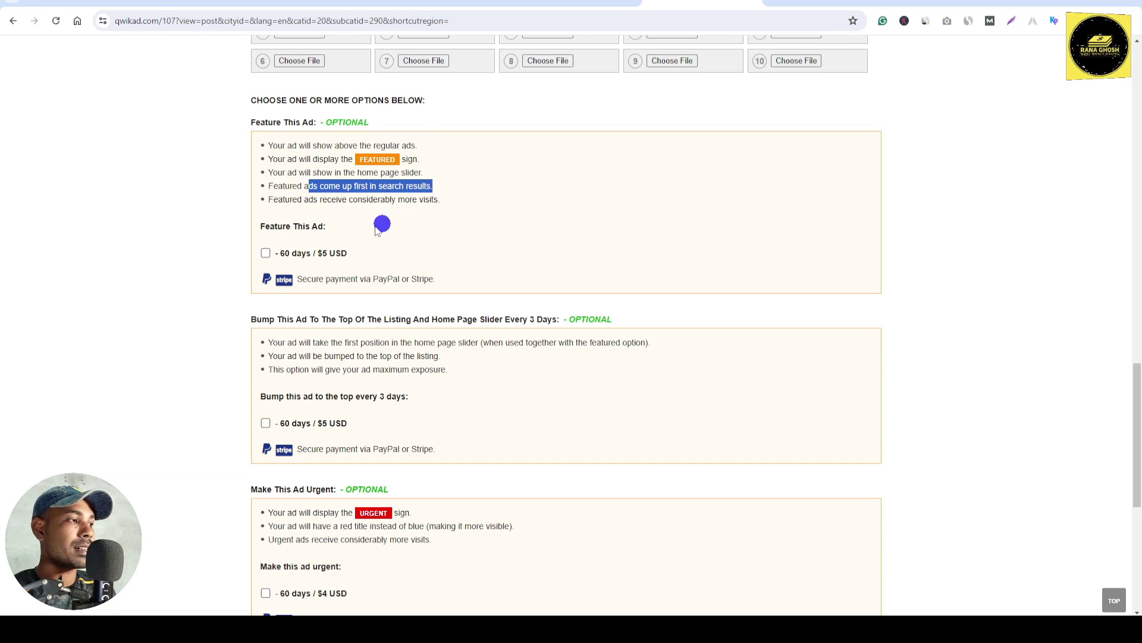
{"action": "left_click_drag", "start_coordinate": [314, 199], "coordinate": [375, 199]}
{"action": "left_click", "coordinate": [337, 199]}
{"action": "left_click", "coordinate": [405, 199]}
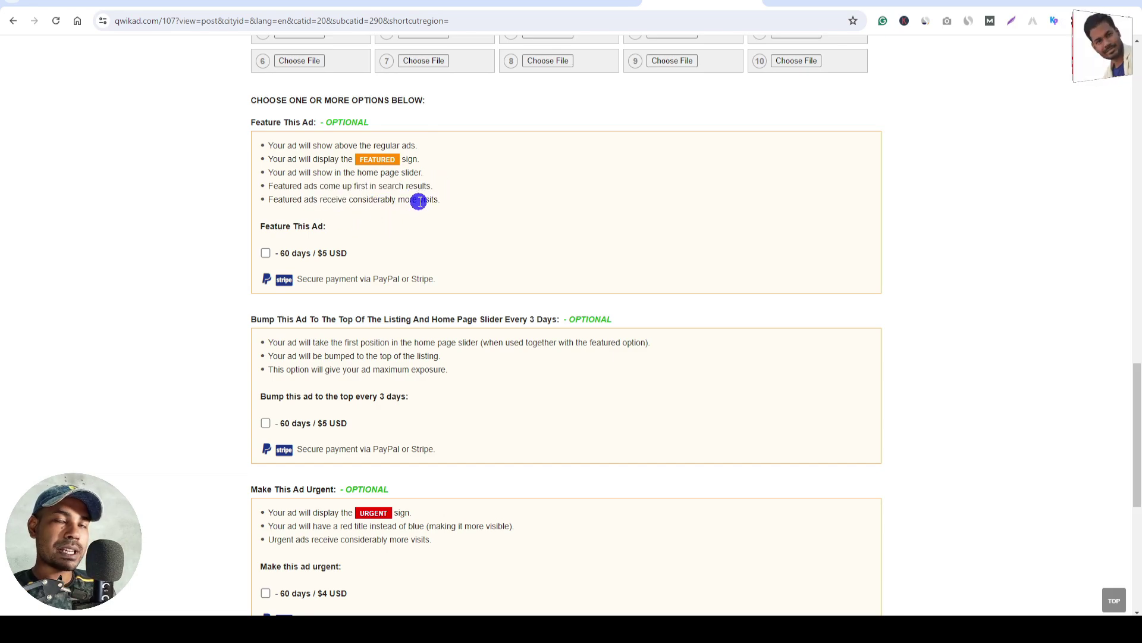
{"action": "left_click_drag", "start_coordinate": [376, 186], "coordinate": [396, 199]}
Review the paid options to bump the ad and make it urgent, down to the end of the form.
{"action": "scroll", "coordinate": [470, 238], "scroll_direction": "down", "scroll_amount": 1}
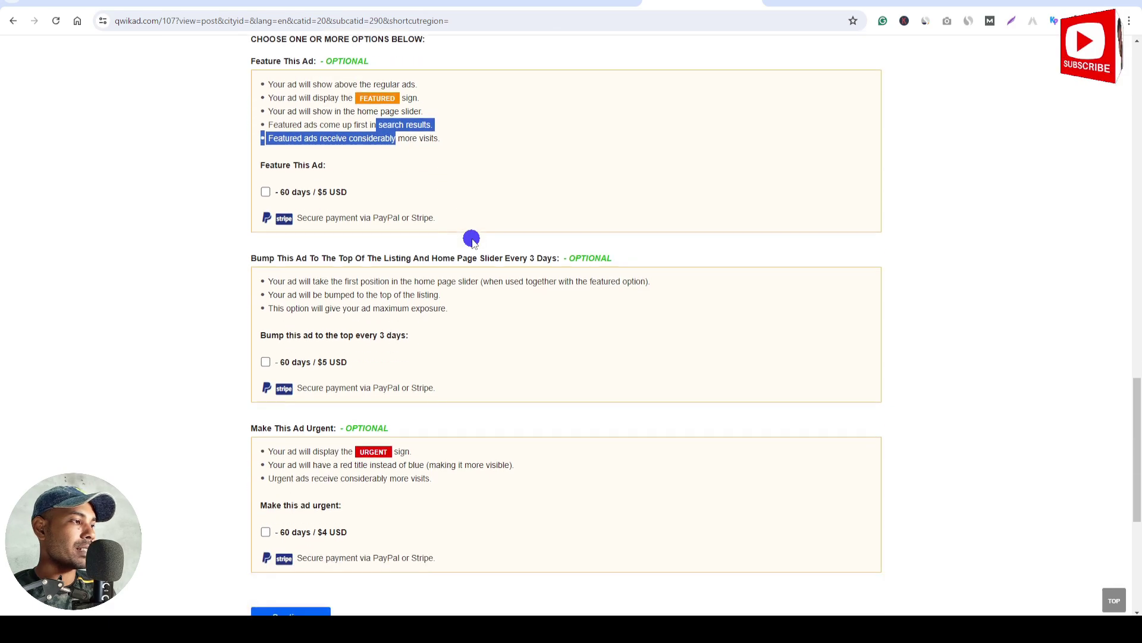
{"action": "scroll", "coordinate": [333, 179], "scroll_direction": "down", "scroll_amount": 2}
{"action": "scroll", "coordinate": [330, 182], "scroll_direction": "up", "scroll_amount": 2}
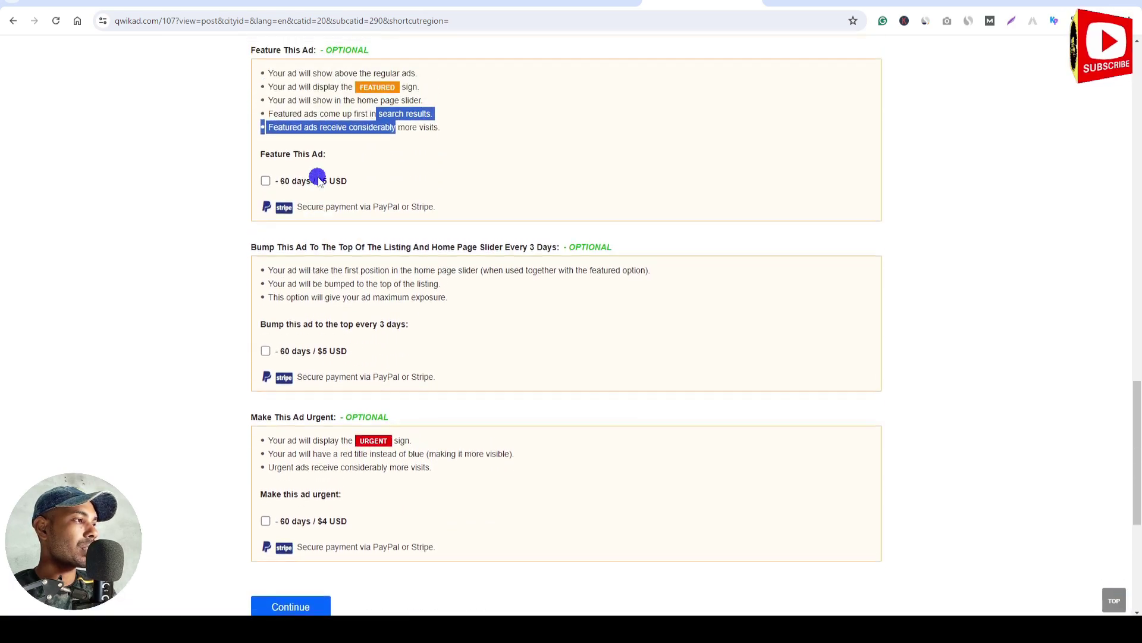
{"action": "scroll", "coordinate": [440, 220], "scroll_direction": "down", "scroll_amount": 4}
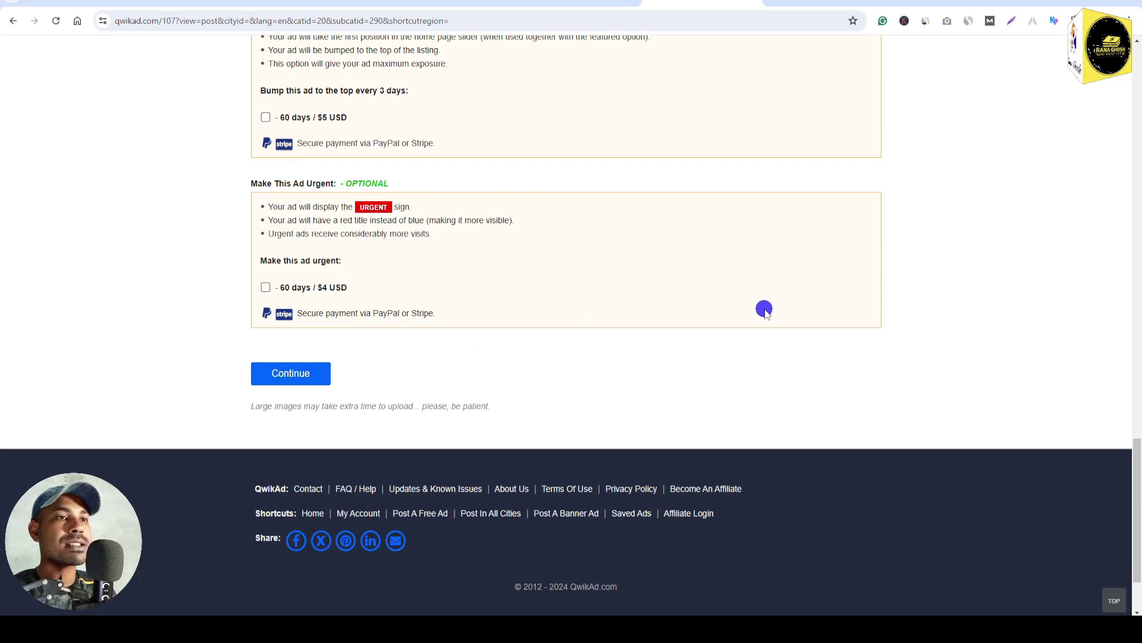
{"action": "scroll", "coordinate": [763, 308], "scroll_direction": "up", "scroll_amount": 6}
{"action": "scroll", "coordinate": [762, 309], "scroll_direction": "up", "scroll_amount": 15}
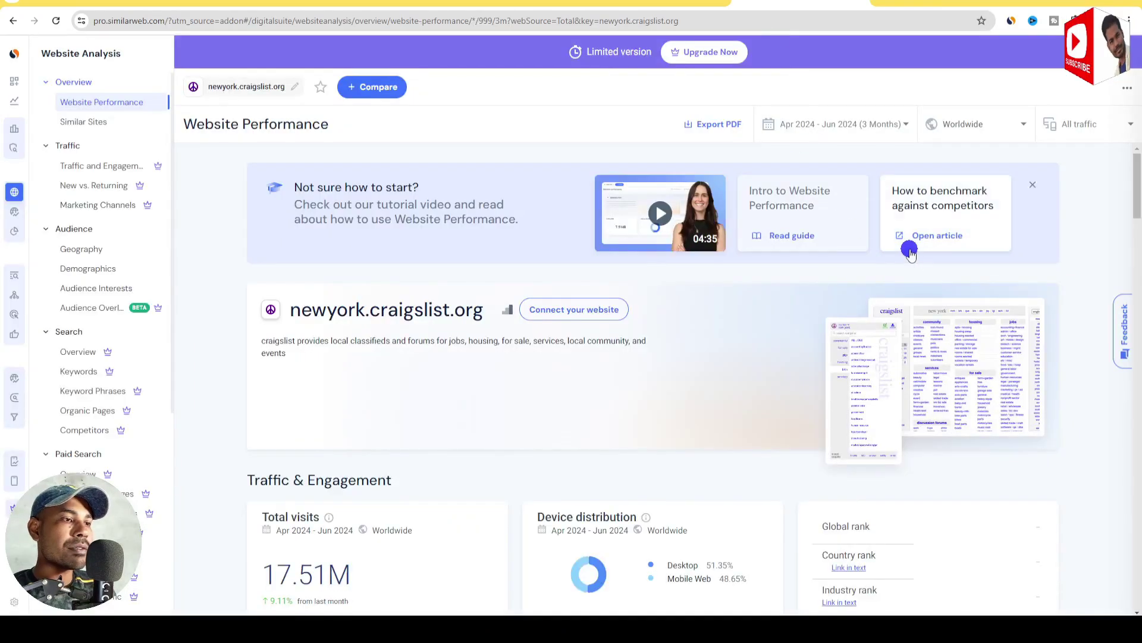
On Similarweb, examine newyork.craigslist.org's total visits, engagement overview and top countries by traffic share.
{"action": "scroll", "coordinate": [682, 286], "scroll_direction": "down", "scroll_amount": 5}
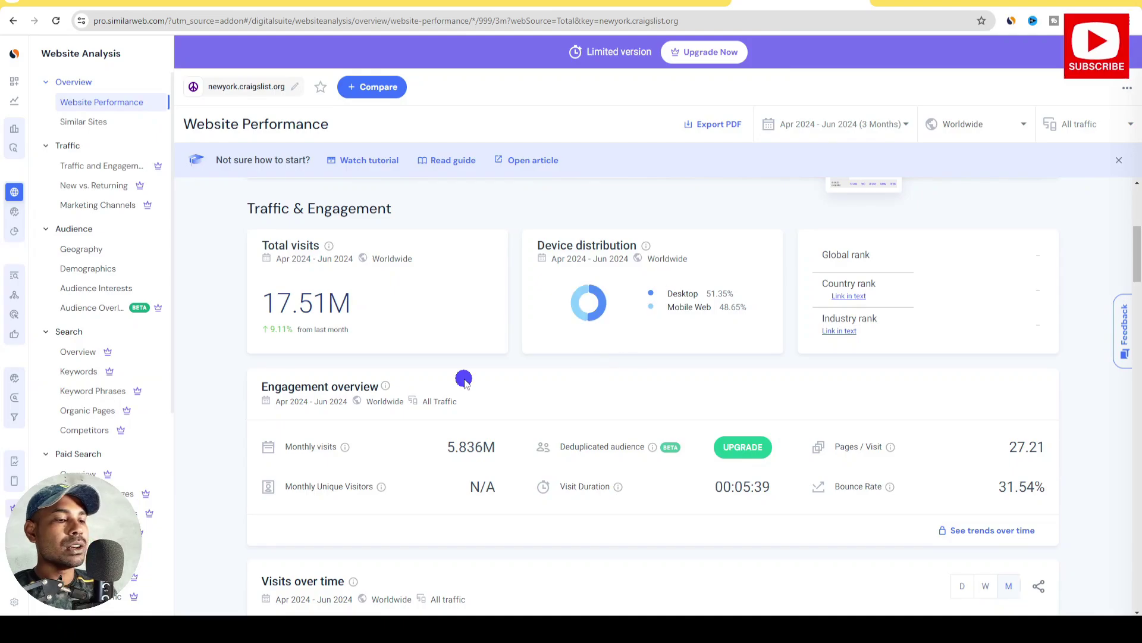
{"action": "left_click_drag", "start_coordinate": [265, 301], "coordinate": [377, 309]}
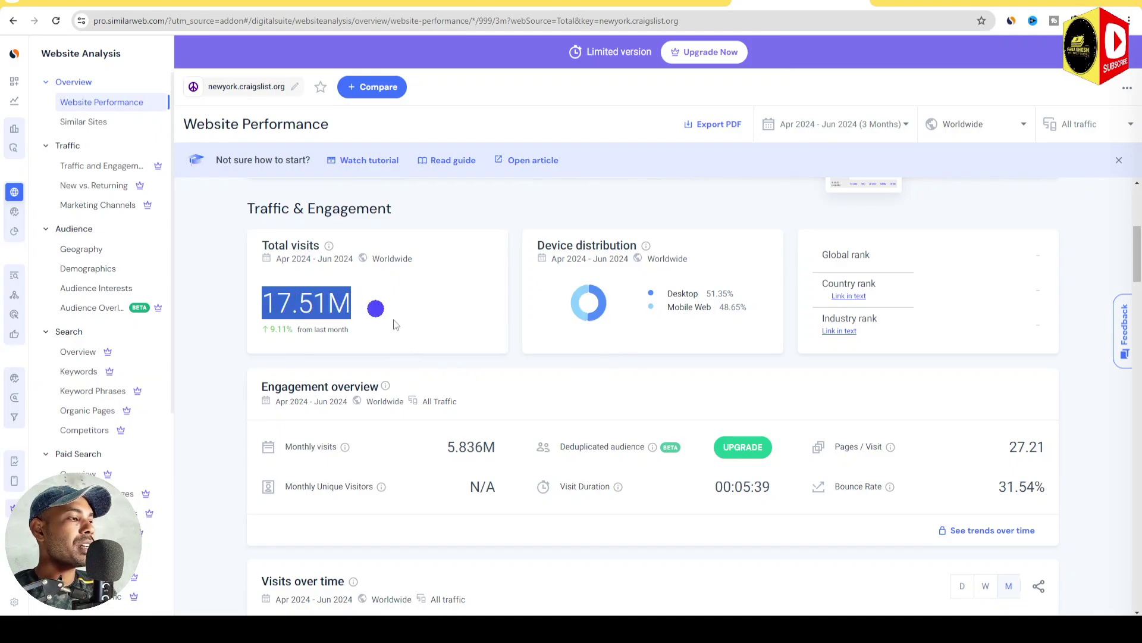
{"action": "scroll", "coordinate": [463, 367], "scroll_direction": "up", "scroll_amount": 3}
{"action": "scroll", "coordinate": [462, 365], "scroll_direction": "up", "scroll_amount": 1}
{"action": "scroll", "coordinate": [480, 355], "scroll_direction": "down", "scroll_amount": 7}
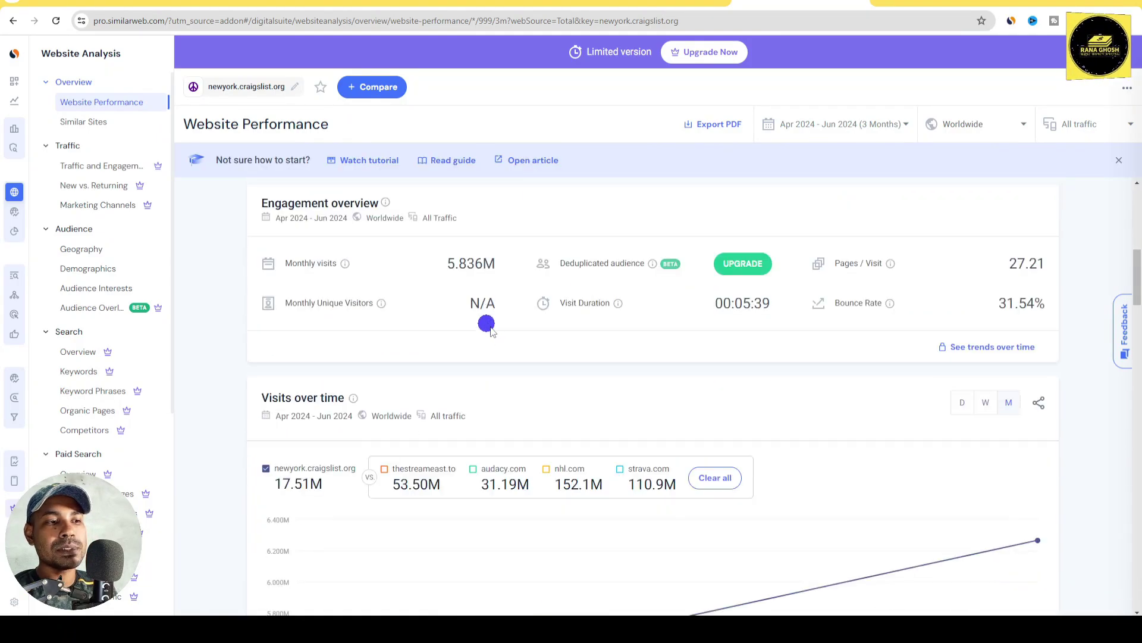
{"action": "scroll", "coordinate": [760, 264], "scroll_direction": "up", "scroll_amount": 4}
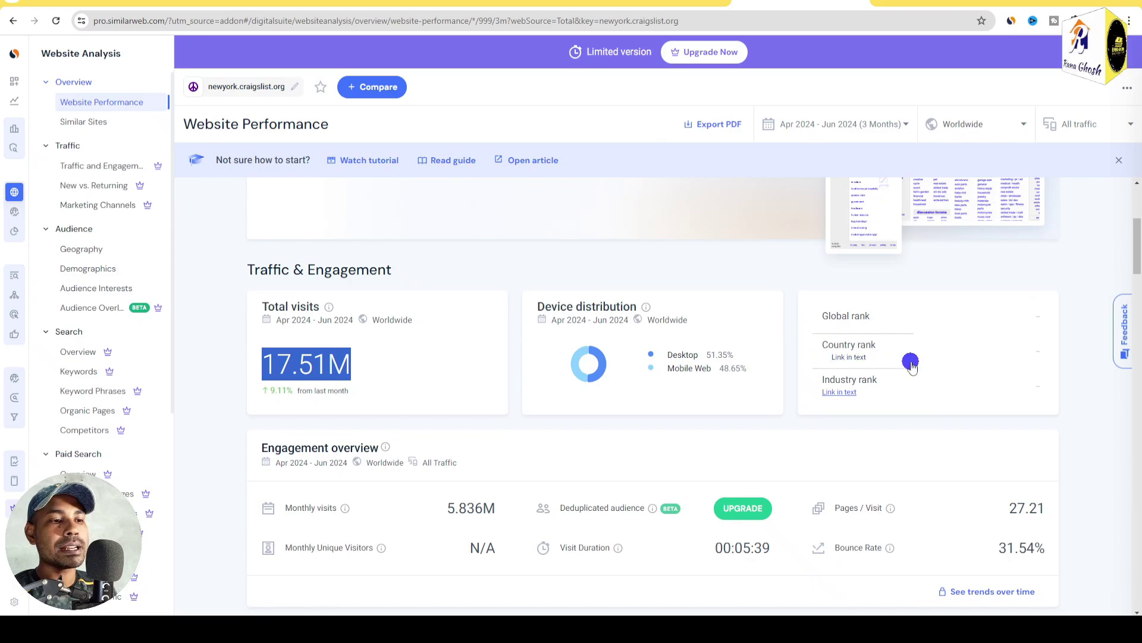
{"action": "scroll", "coordinate": [919, 365], "scroll_direction": "down", "scroll_amount": 7}
{"action": "scroll", "coordinate": [920, 365], "scroll_direction": "down", "scroll_amount": 7}
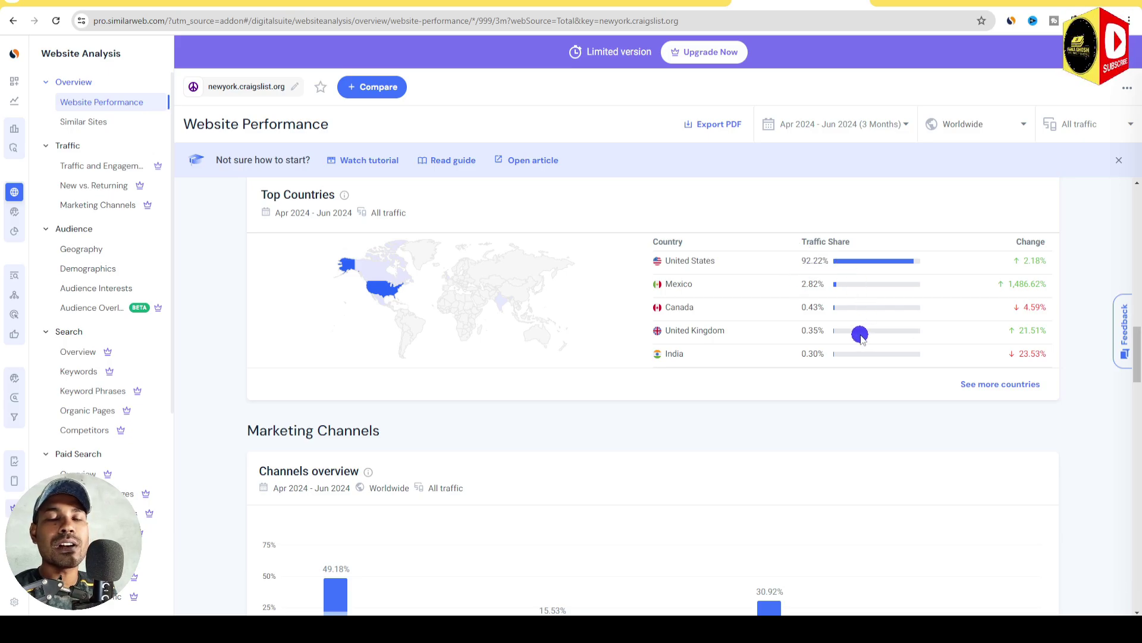
On Craigslist, look over the login fields and the email field for creating an account.
{"action": "scroll", "coordinate": [861, 337], "scroll_direction": "up", "scroll_amount": 10}
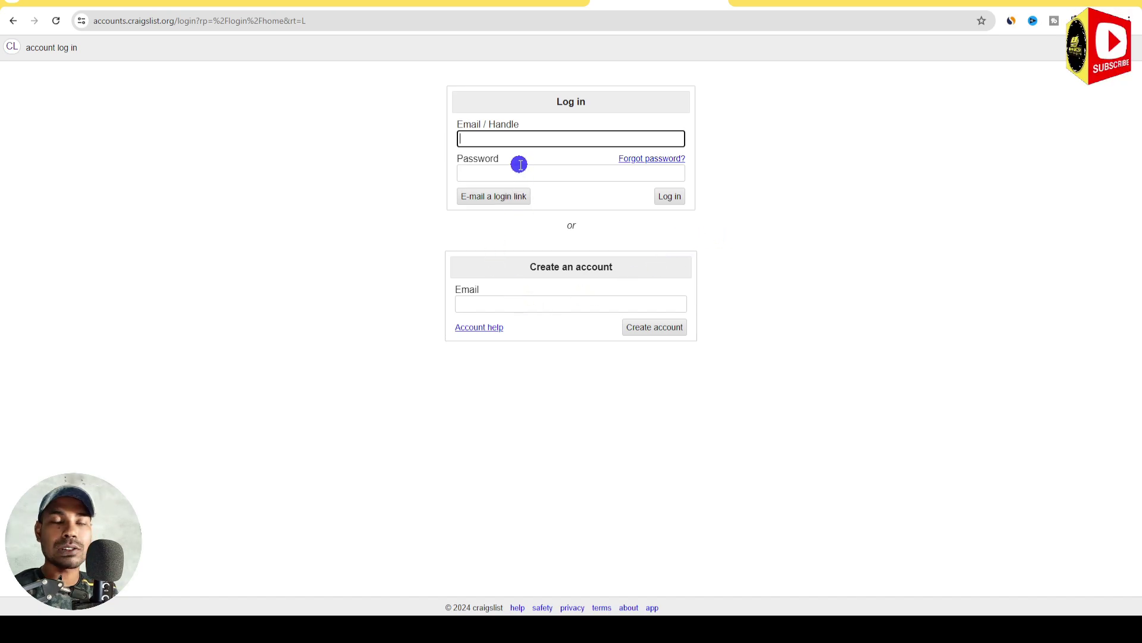
{"action": "double_click", "coordinate": [489, 124]}
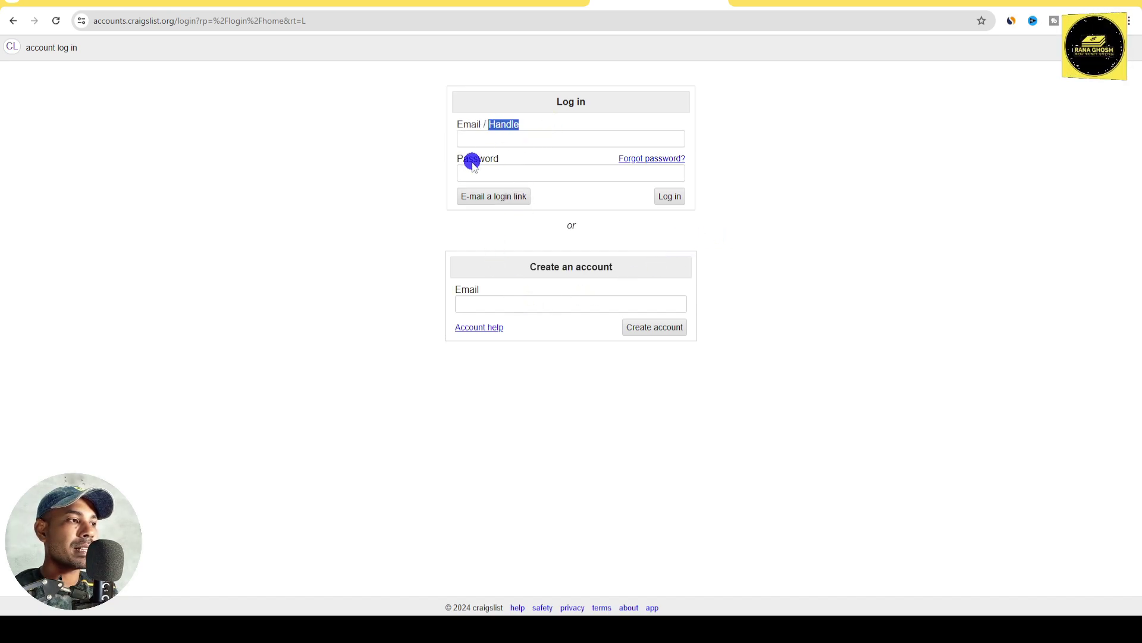
{"action": "left_click_drag", "start_coordinate": [463, 157], "coordinate": [645, 186]}
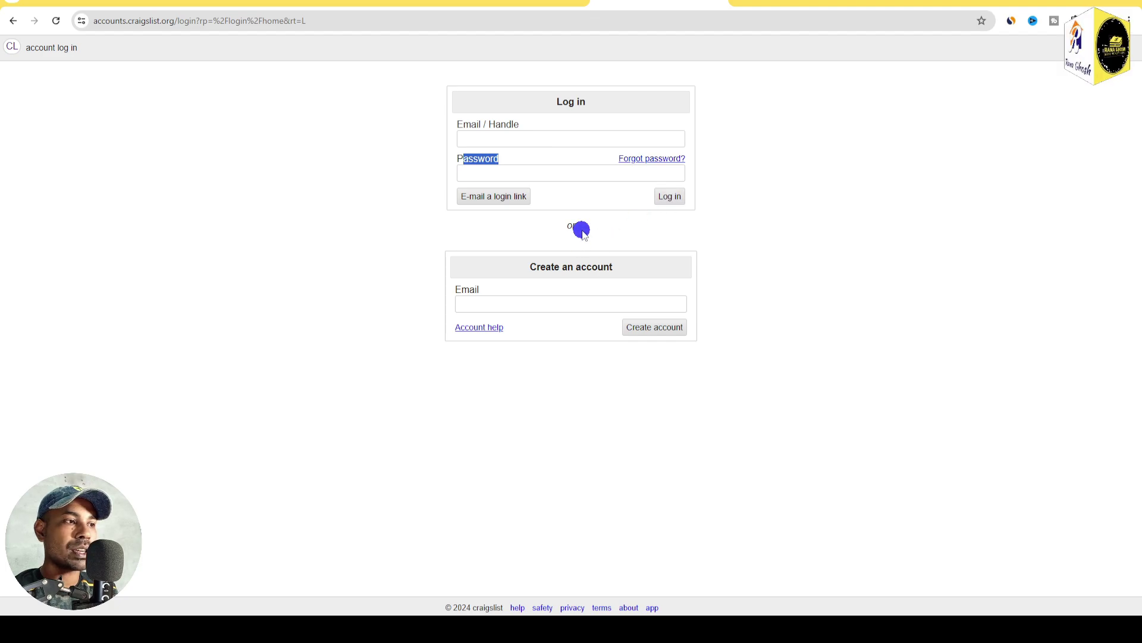
{"action": "left_click", "coordinate": [579, 230]}
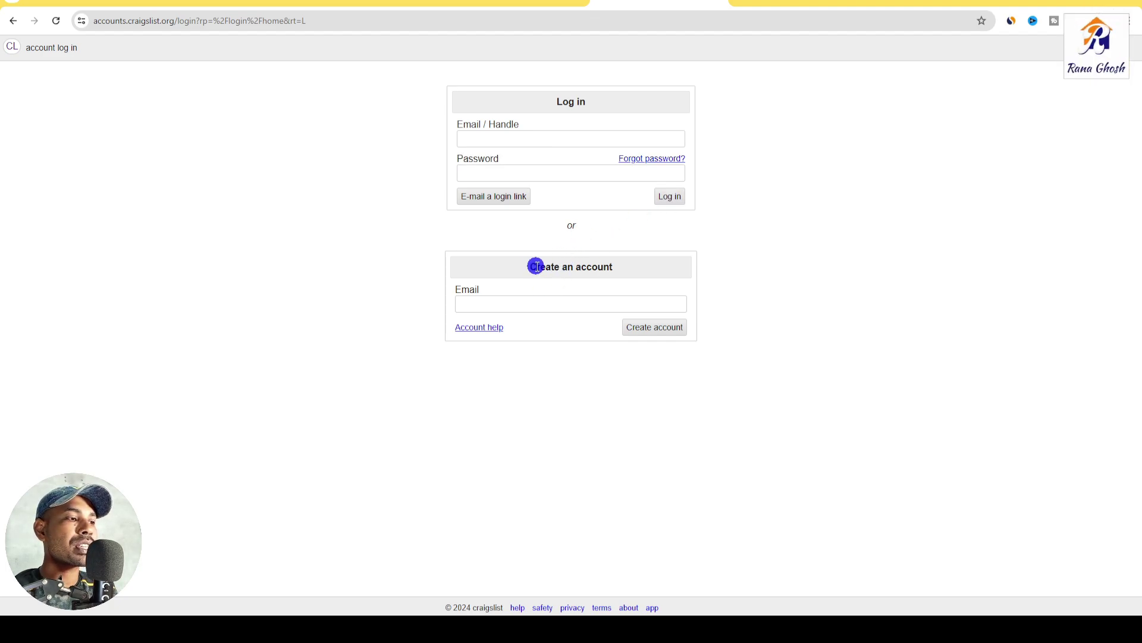
{"action": "left_click_drag", "start_coordinate": [535, 266], "coordinate": [614, 266]}
{"action": "left_click", "coordinate": [491, 301]}
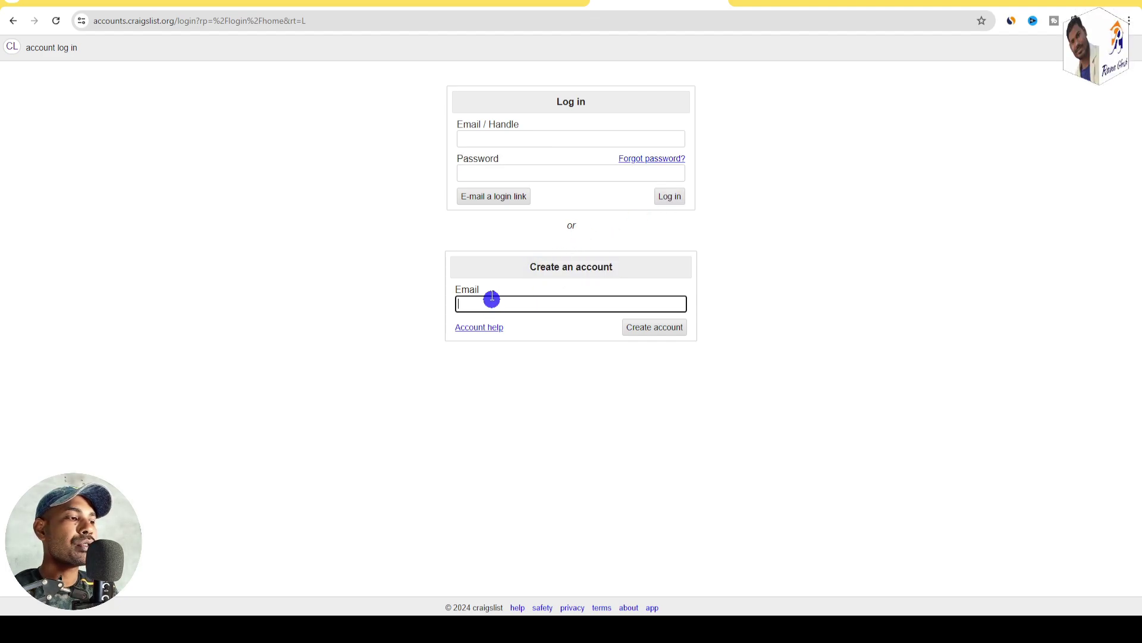
{"action": "left_click", "coordinate": [484, 277]}
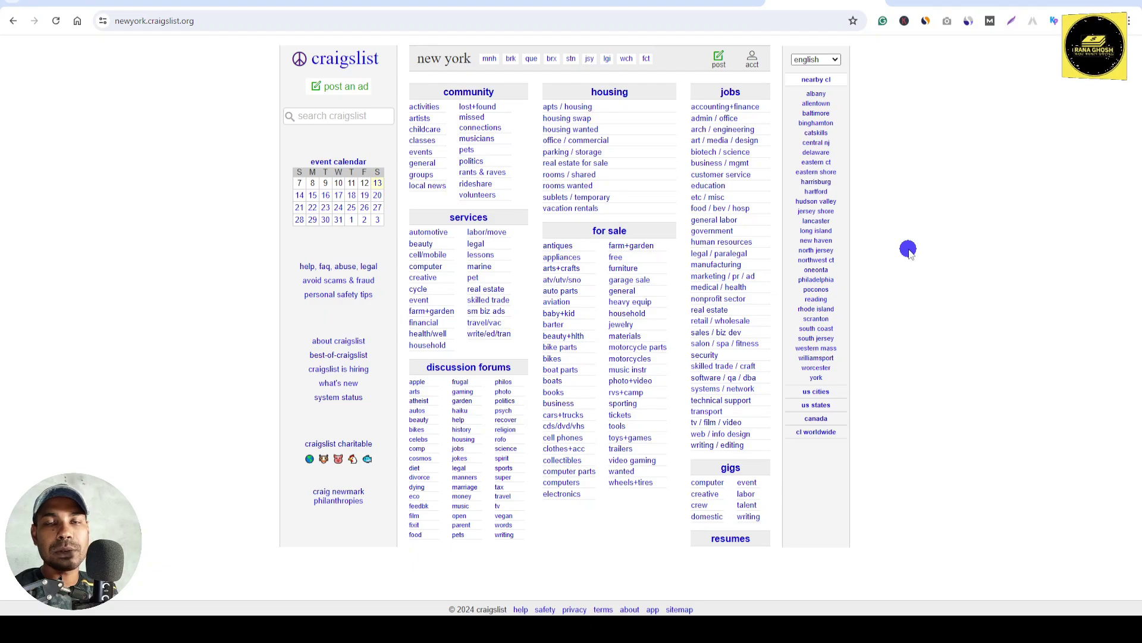
View the New York search location map and its city or postal code field, then close it.
{"action": "left_click", "coordinate": [434, 62]}
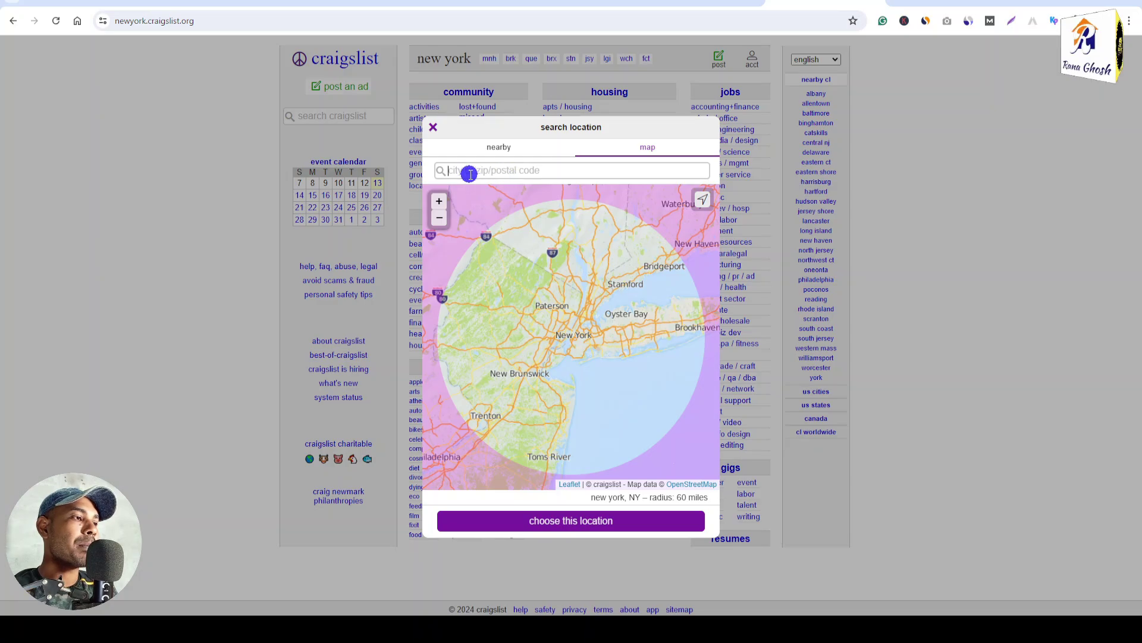
{"action": "left_click", "coordinate": [556, 172]}
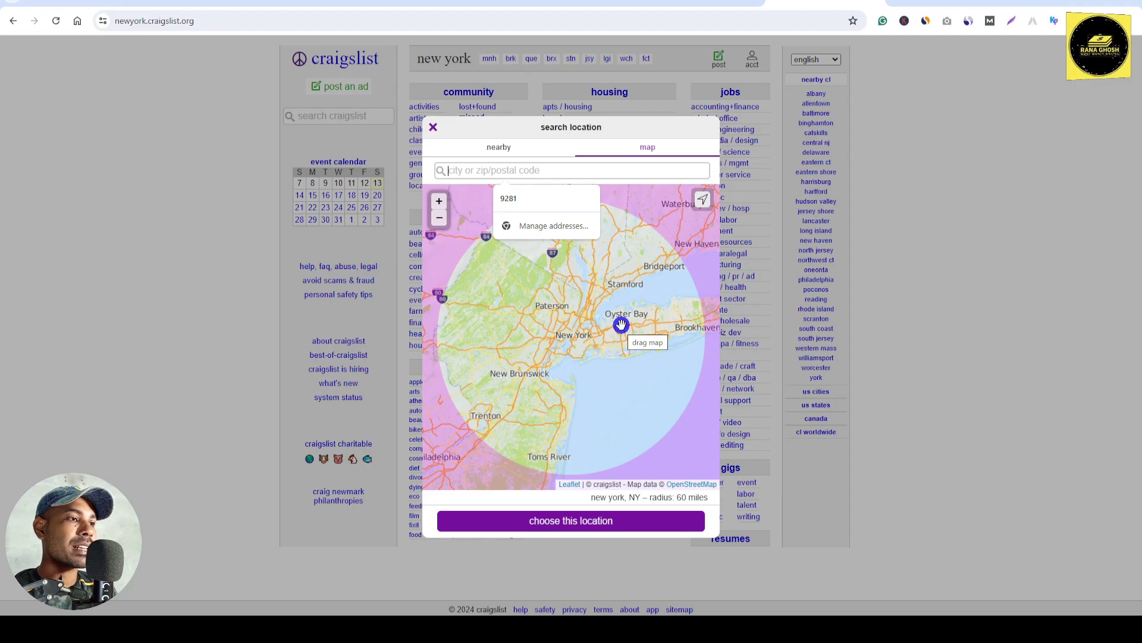
{"action": "left_click", "coordinate": [432, 127]}
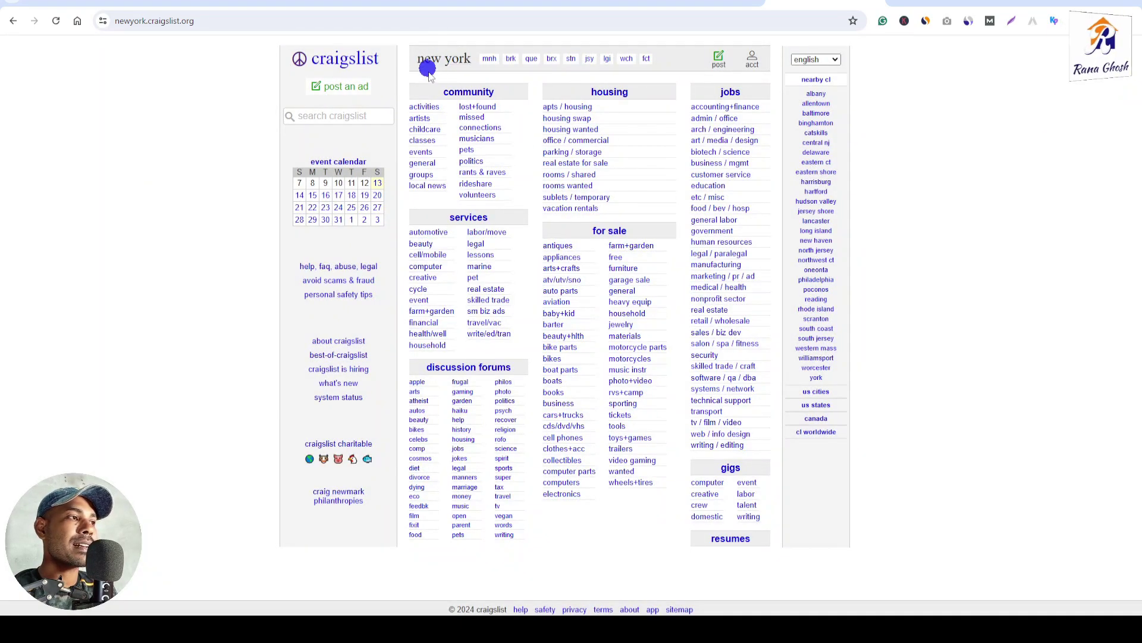
Start a new Craigslist post located in Manhattan, in the Flatiron neighborhood.
{"action": "left_click", "coordinate": [720, 60]}
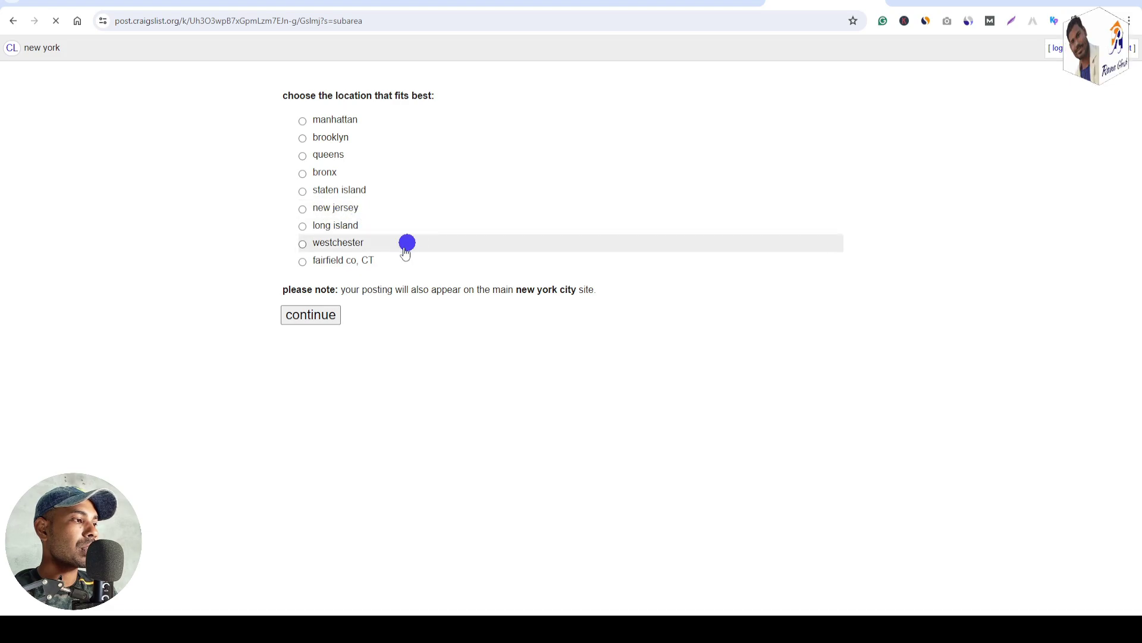
{"action": "left_click", "coordinate": [331, 122]}
{"action": "left_click", "coordinate": [322, 316]}
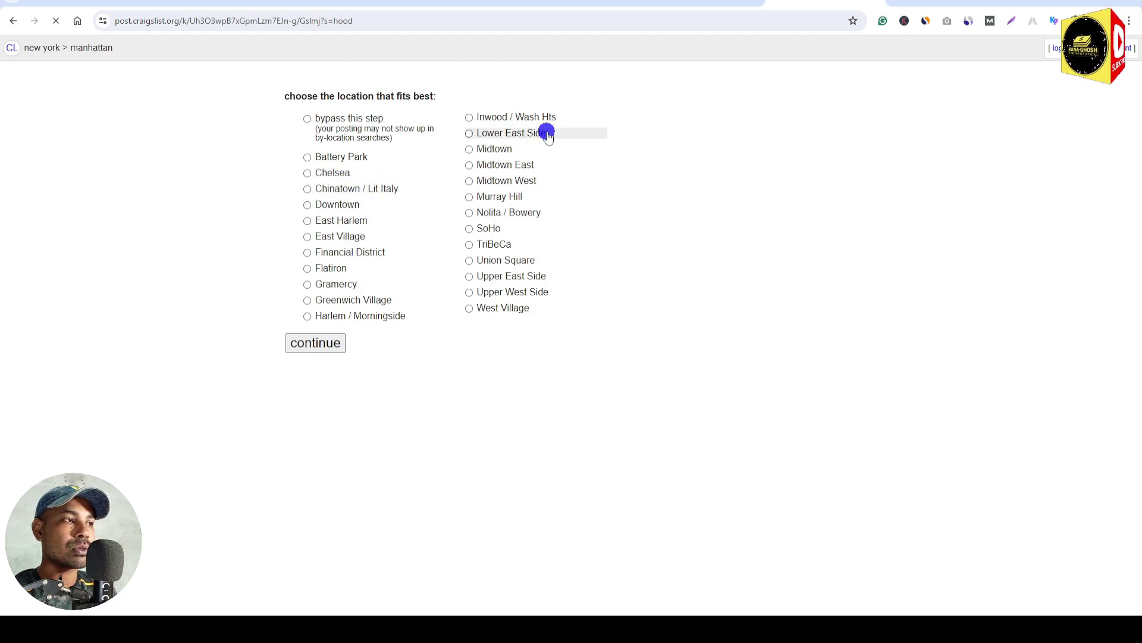
{"action": "left_click", "coordinate": [344, 286]}
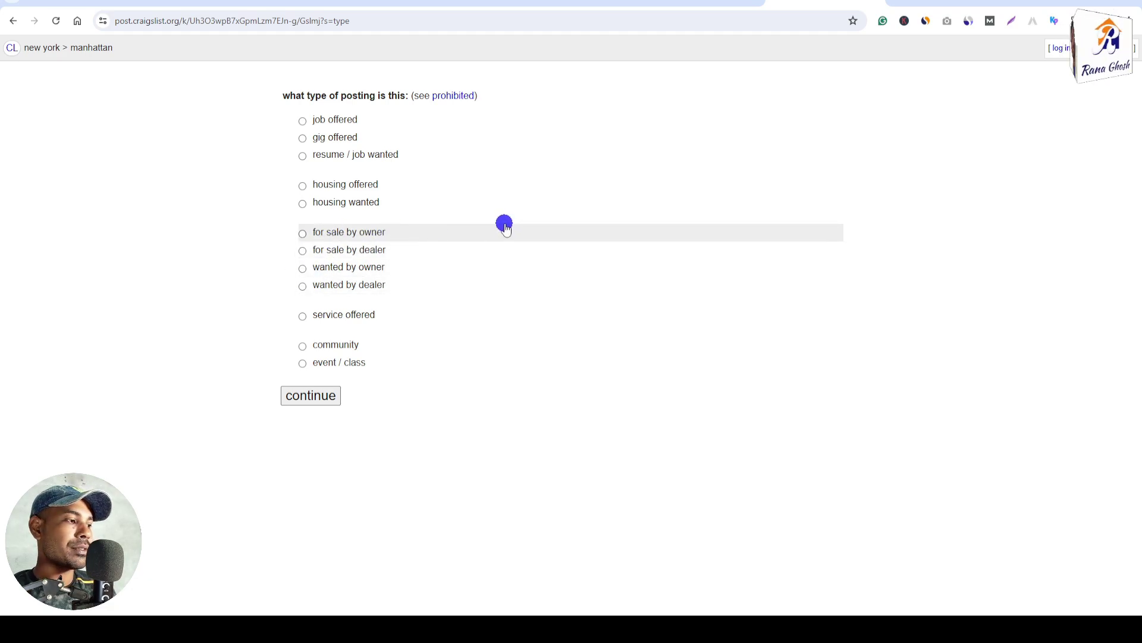
Set the posting type to for sale by owner and the category to electronics.
{"action": "left_click", "coordinate": [302, 234]}
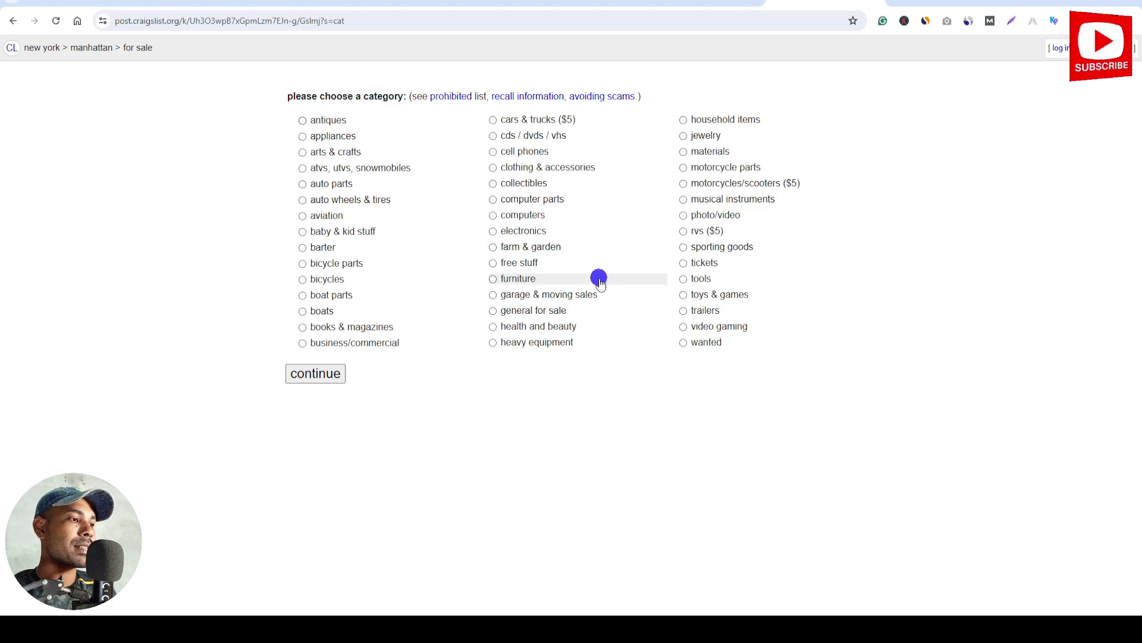
{"action": "left_click", "coordinate": [493, 232]}
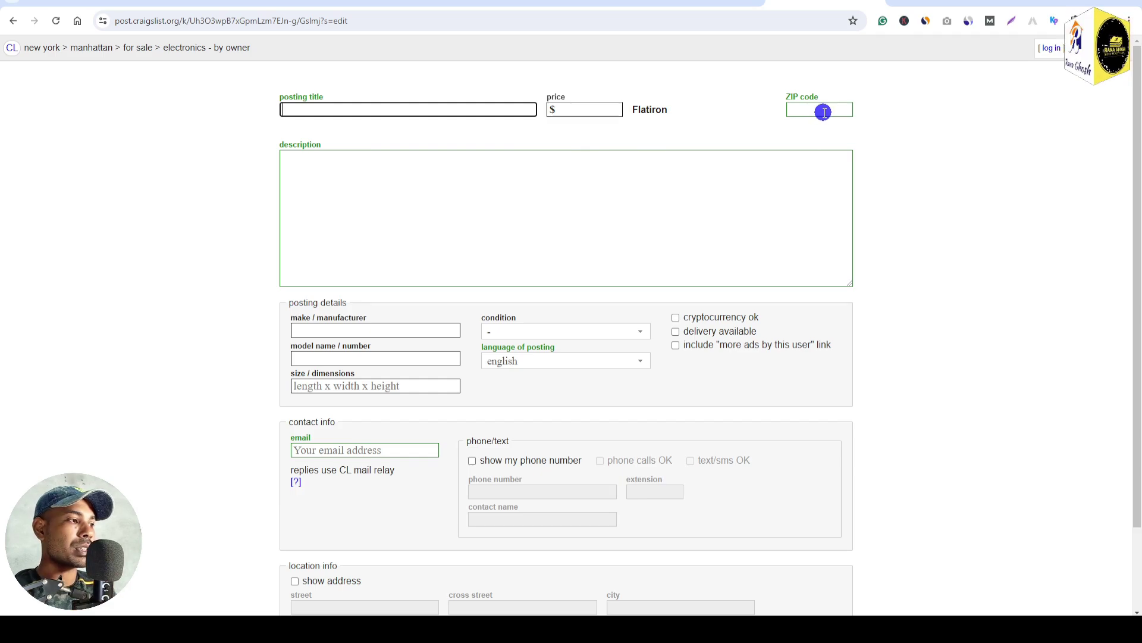
Review the posting details fields of the ad form, including the available item condition options.
{"action": "scroll", "coordinate": [439, 364], "scroll_direction": "down", "scroll_amount": 3}
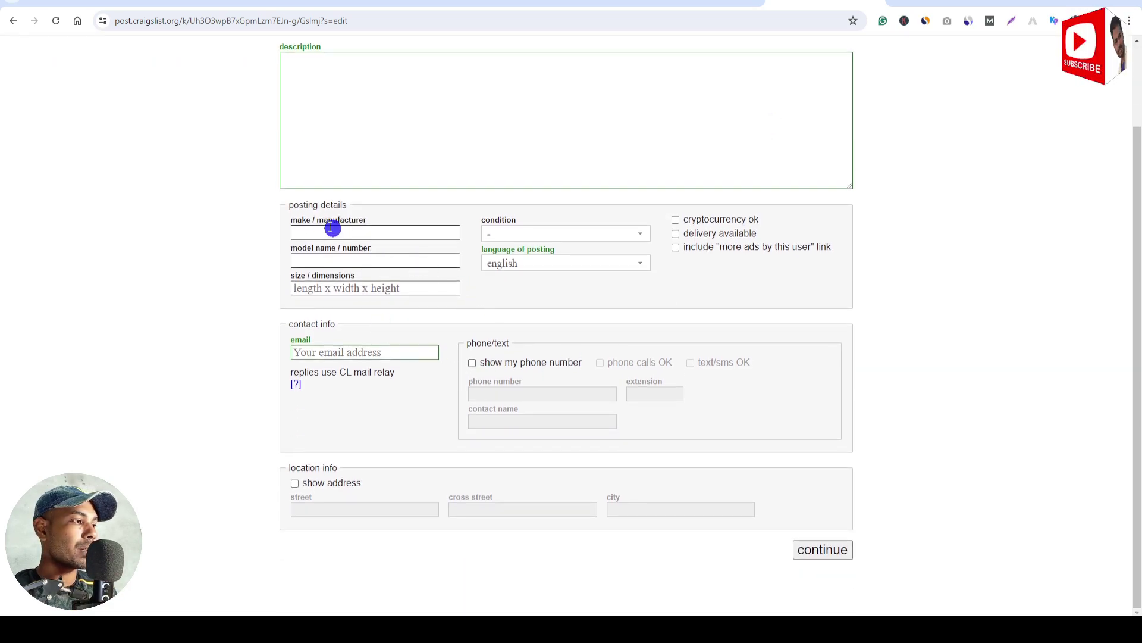
{"action": "left_click_drag", "start_coordinate": [302, 206], "coordinate": [364, 215]}
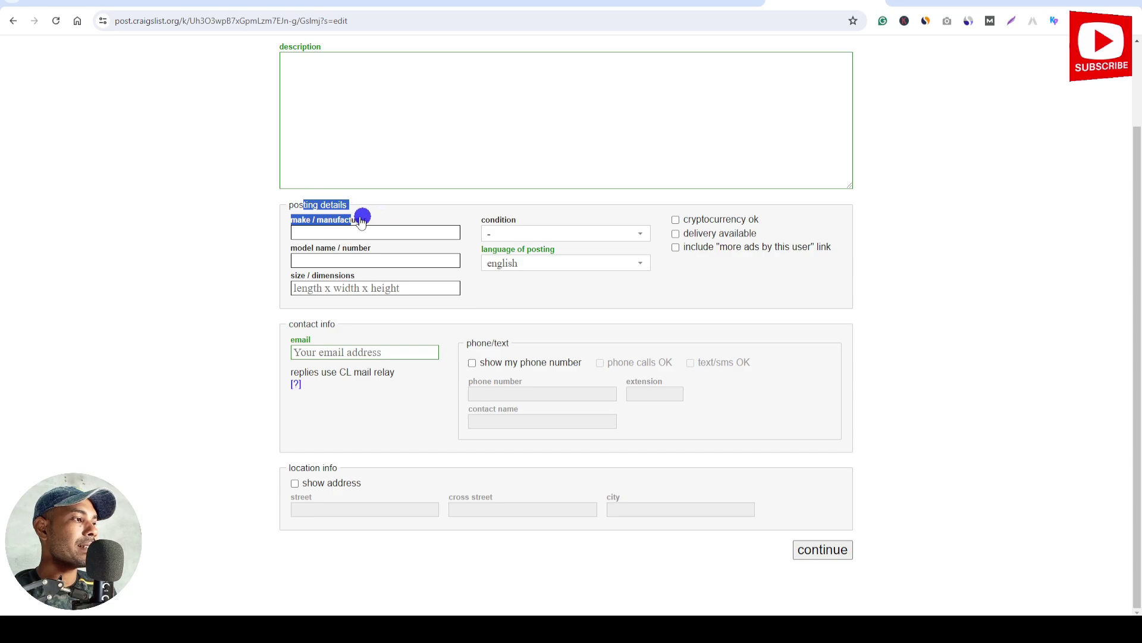
{"action": "left_click", "coordinate": [336, 239]}
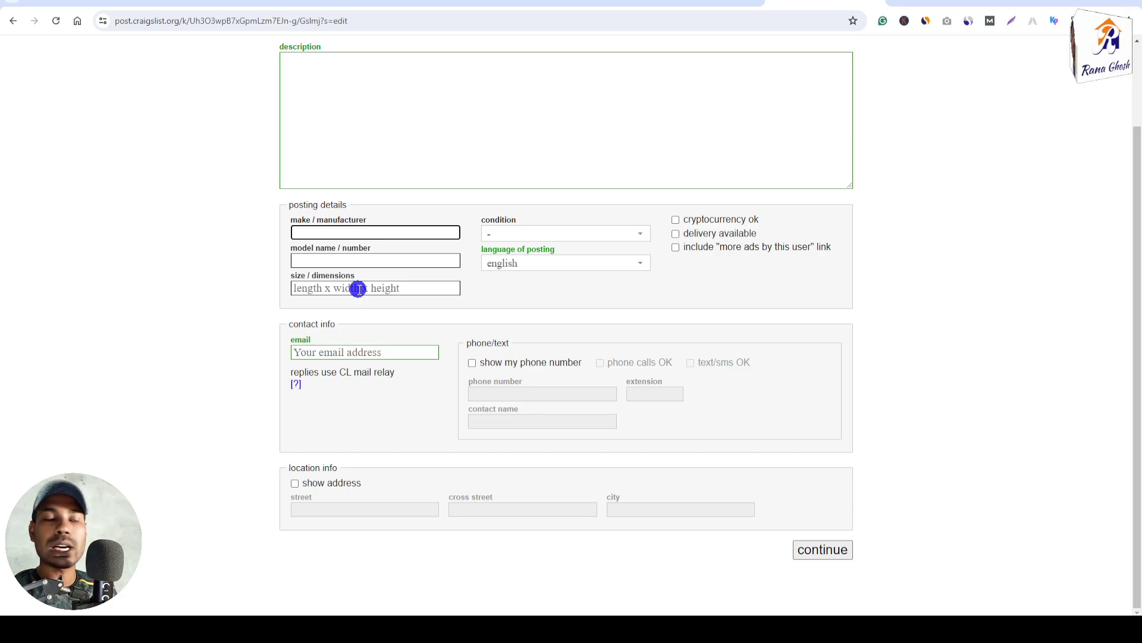
{"action": "left_click", "coordinate": [575, 233]}
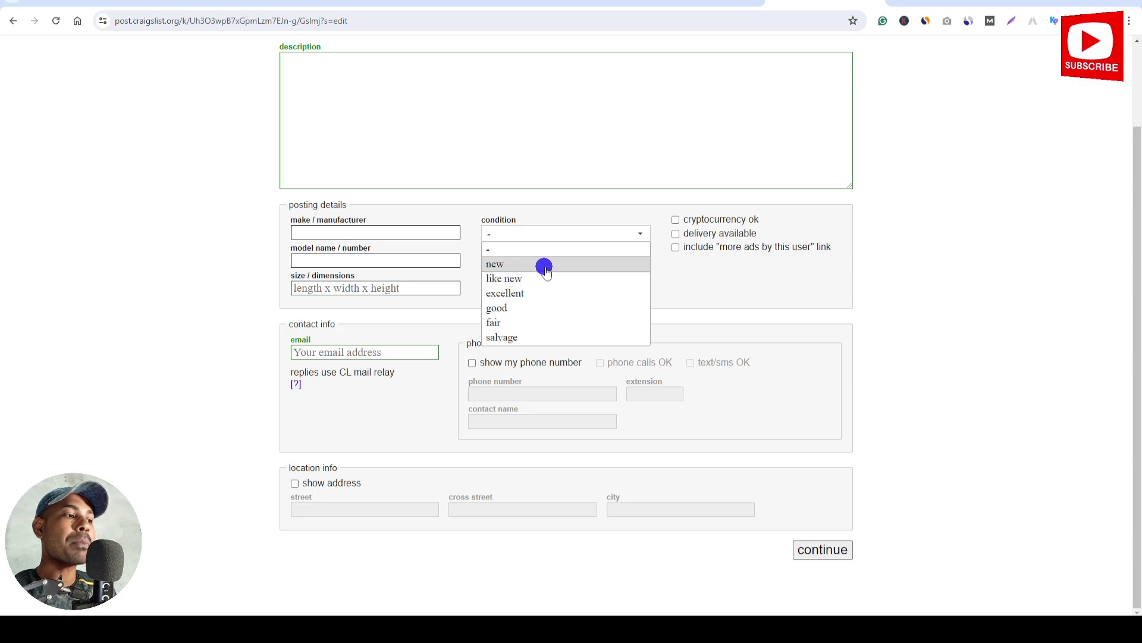
{"action": "left_click", "coordinate": [970, 217]}
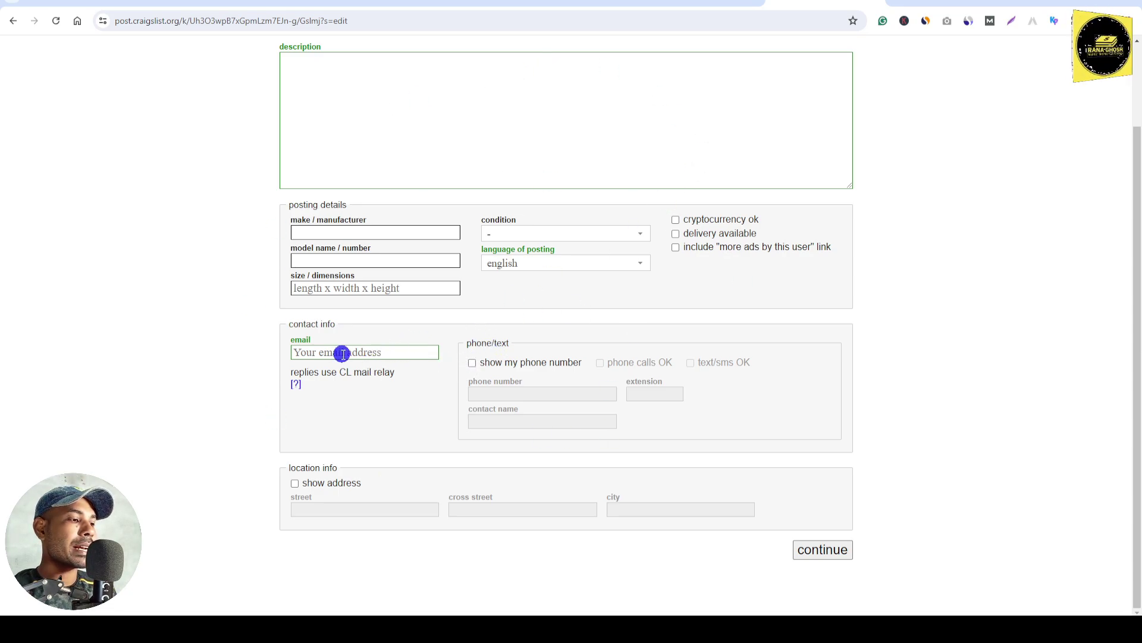
Check which contact and location fields the show my phone number and show address options enable, leaving both options off.
{"action": "left_click", "coordinate": [471, 363]}
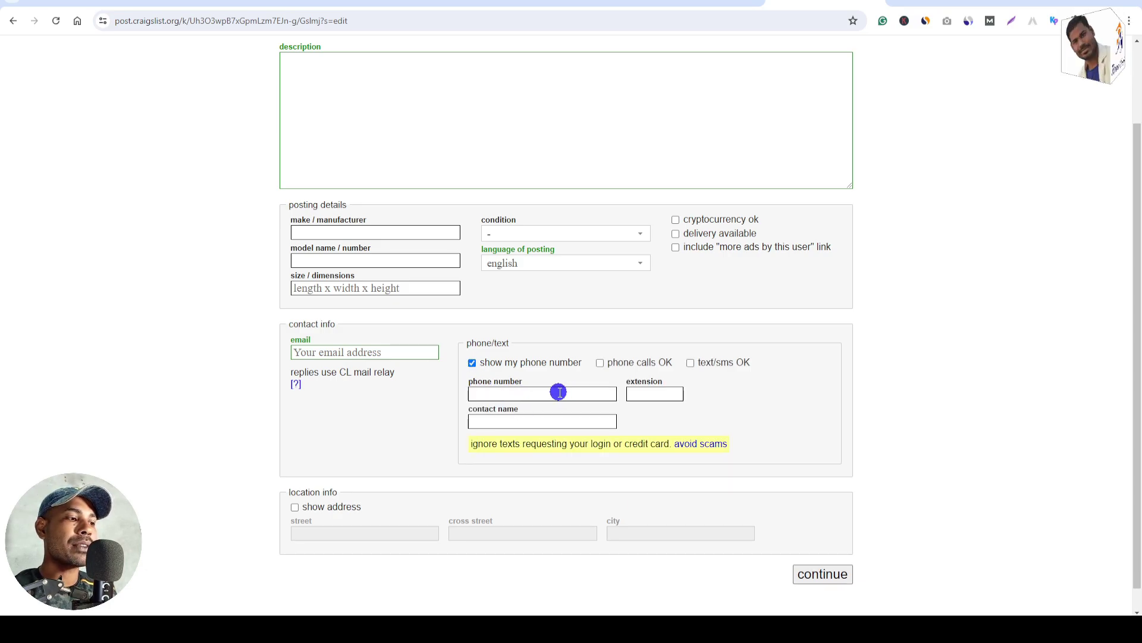
{"action": "left_click", "coordinate": [472, 363]}
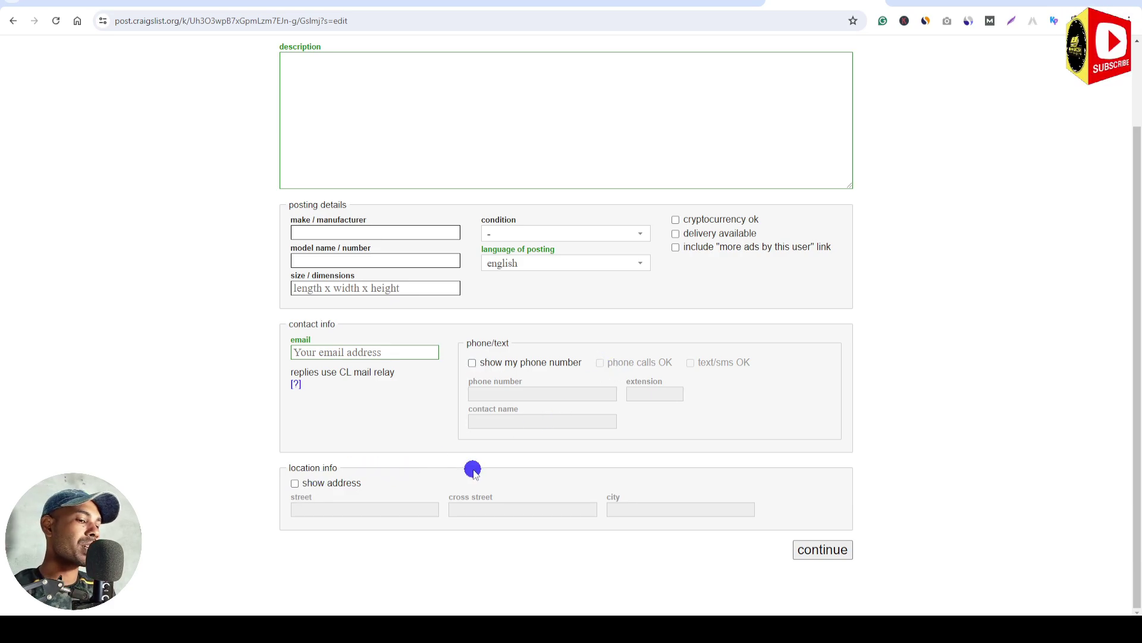
{"action": "left_click", "coordinate": [295, 483]}
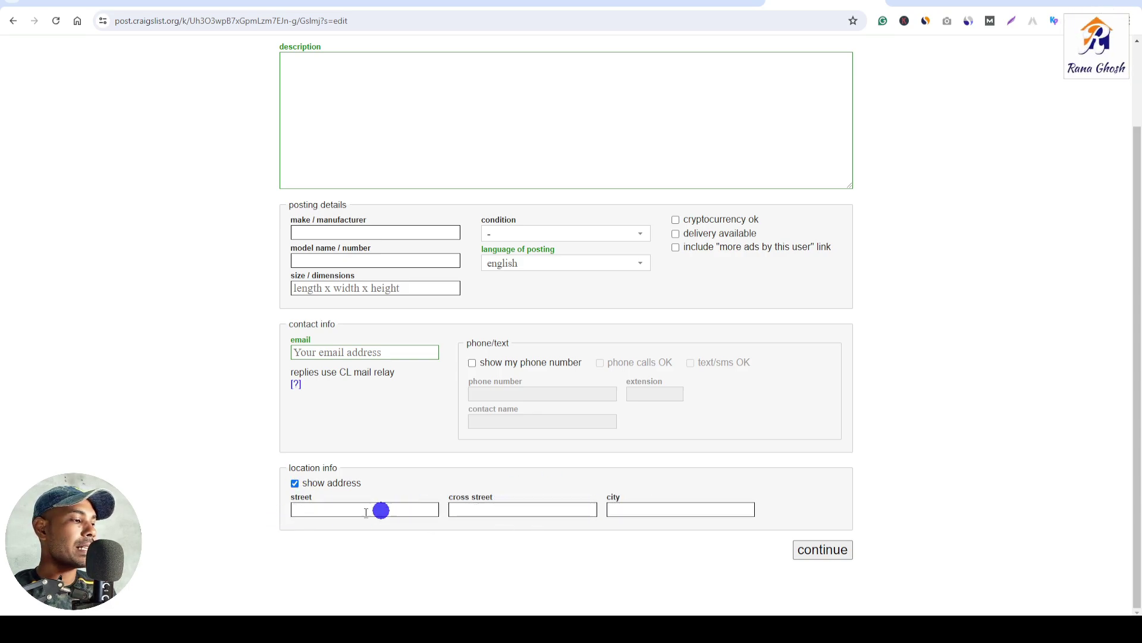
{"action": "left_click", "coordinate": [295, 483]}
{"action": "scroll", "coordinate": [994, 518], "scroll_direction": "up", "scroll_amount": 2}
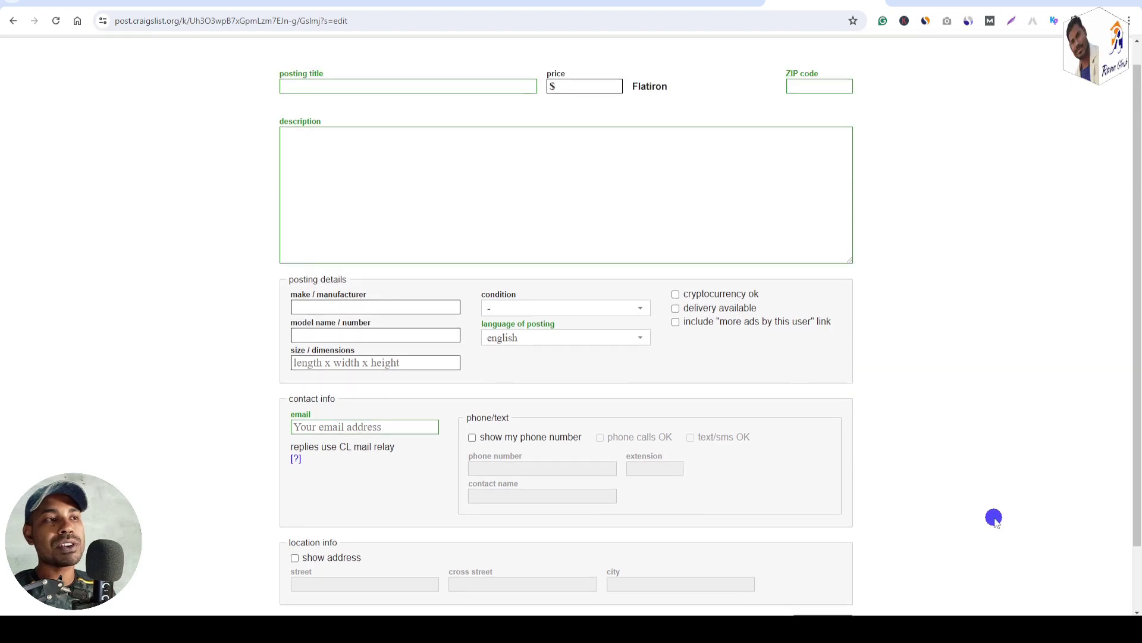